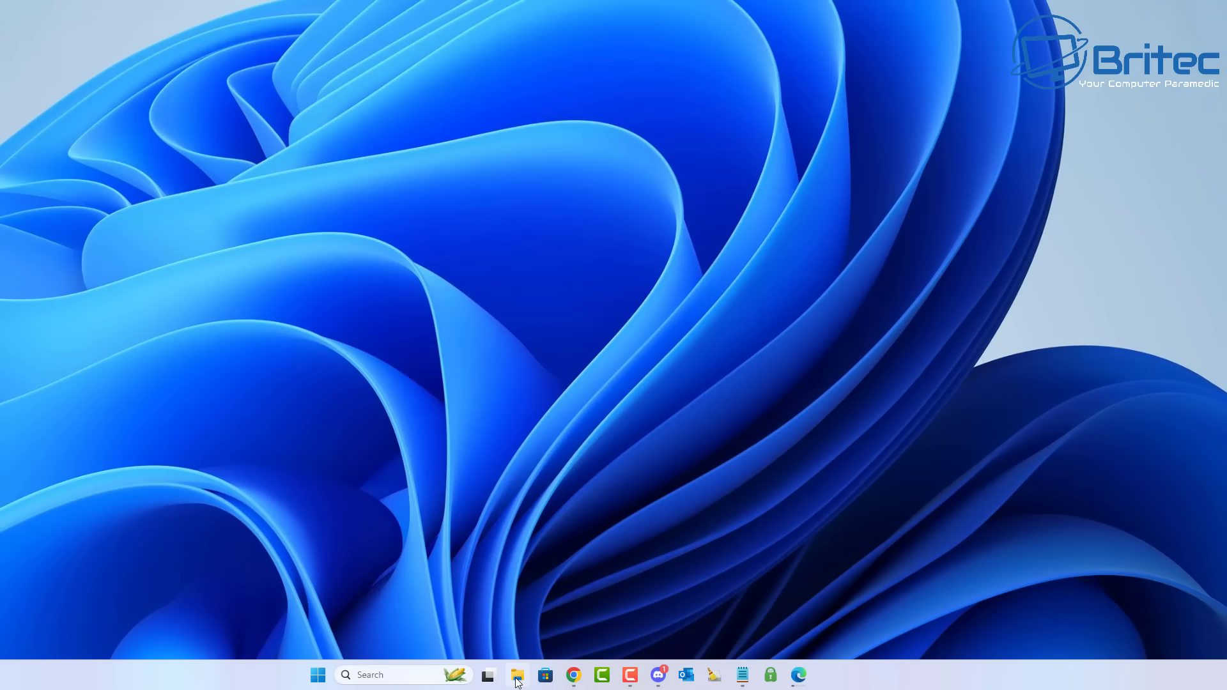
click(517, 676)
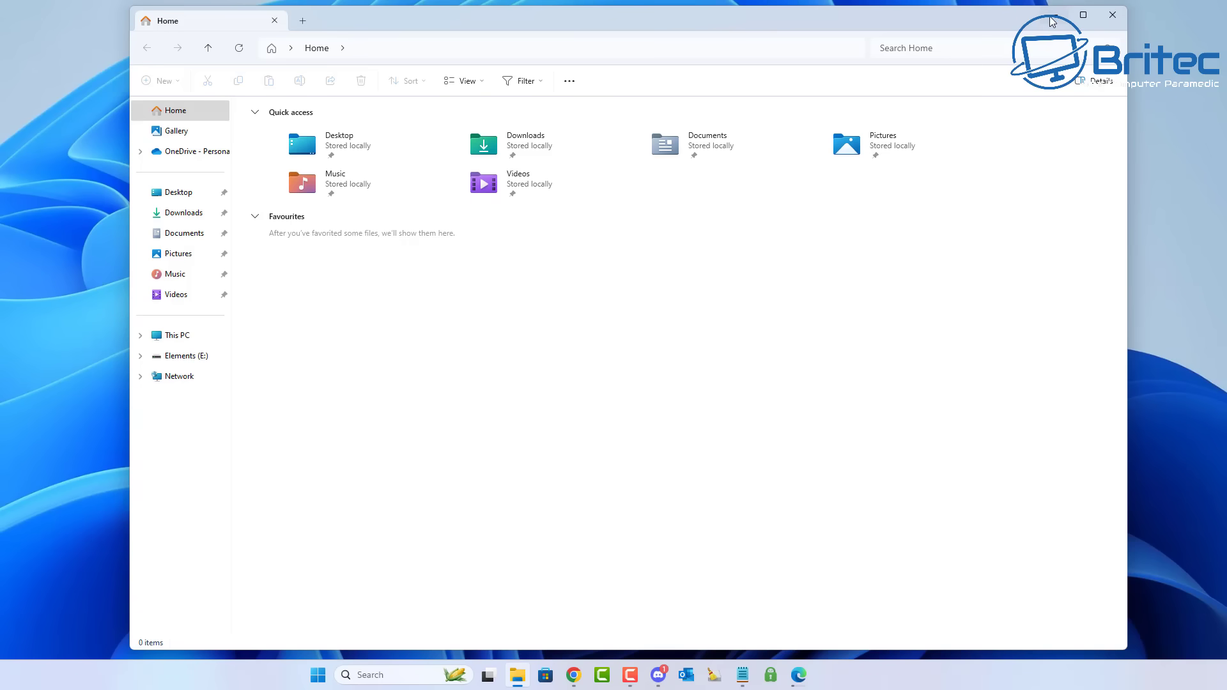
click(1118, 17)
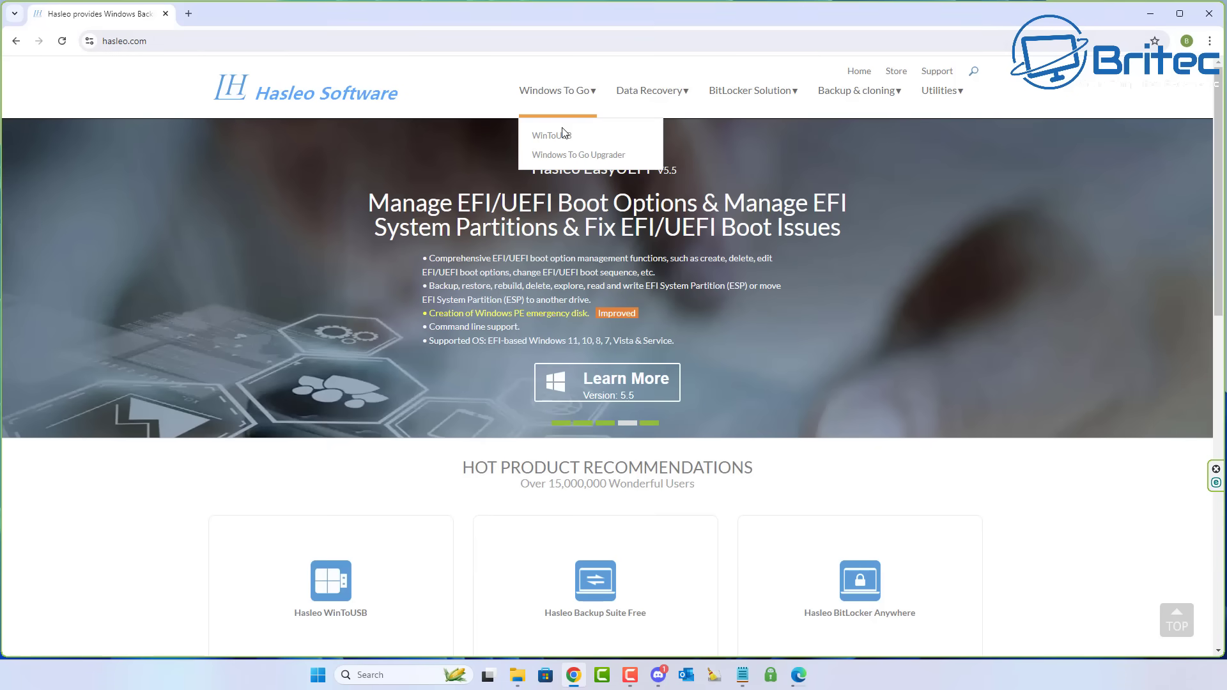
Look through the Hasleo website's product categories and open the Disk Clone product page.
mouse_move(664, 93)
mouse_move(841, 93)
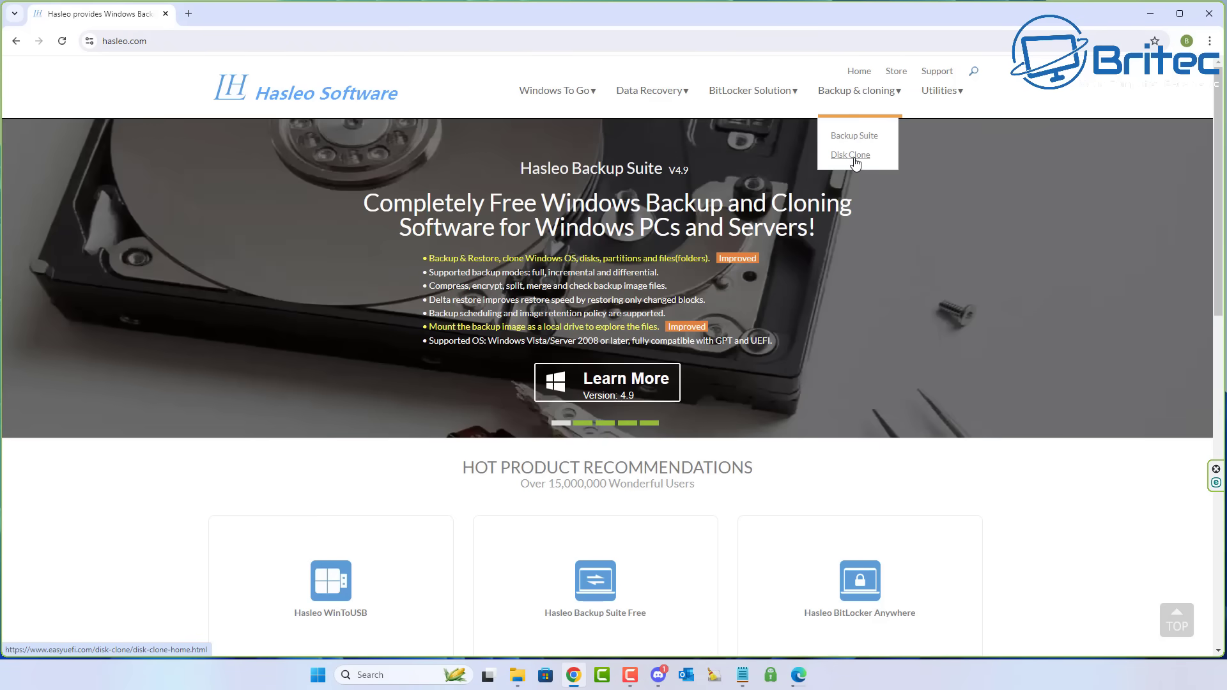
click(851, 156)
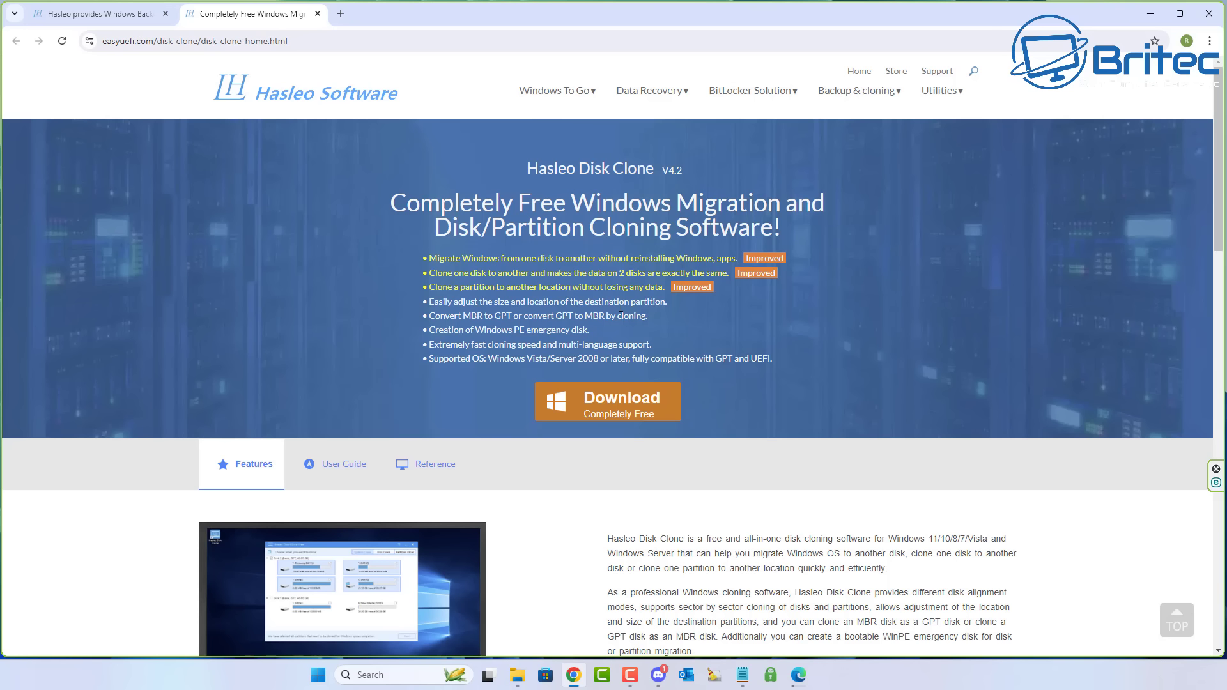
Review the features on the Backup Suite product page and start its free download.
mouse_move(879, 103)
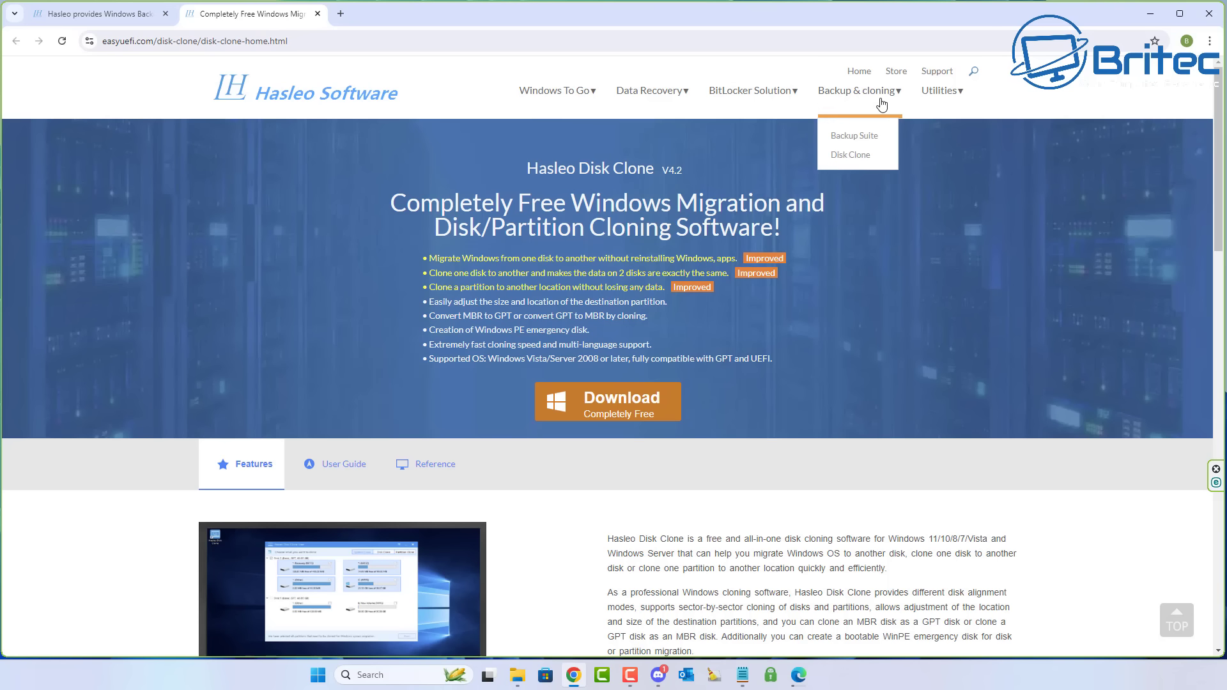
click(854, 136)
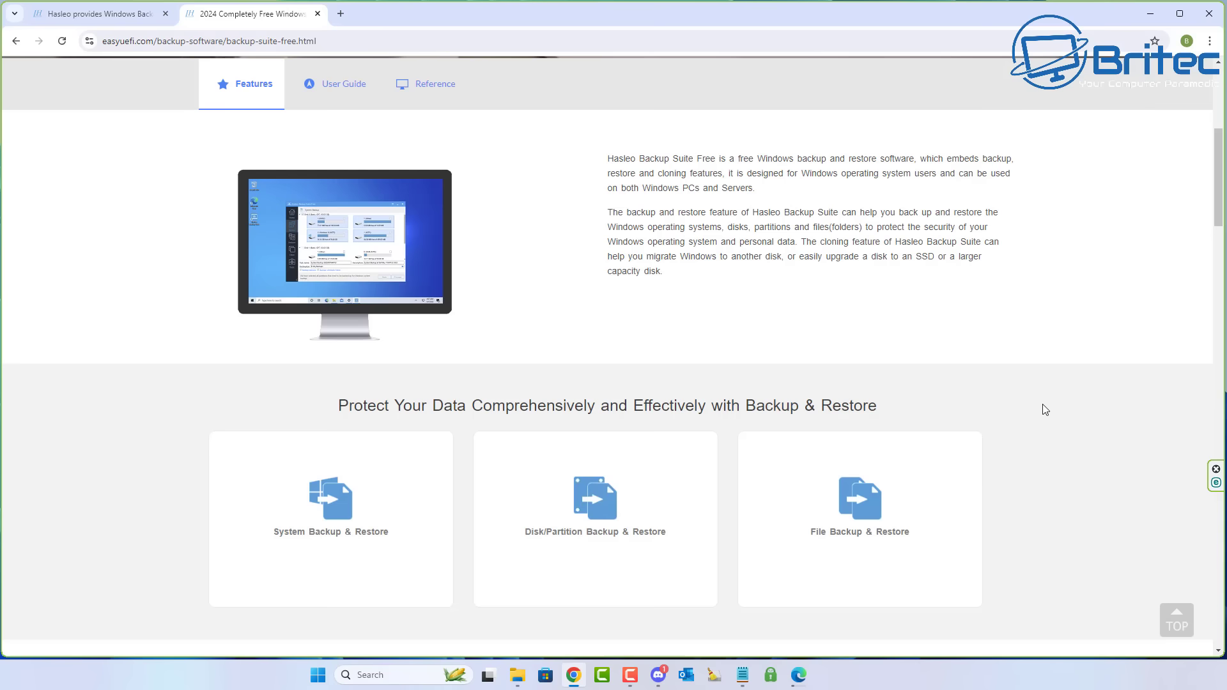
middle_click(1042, 404)
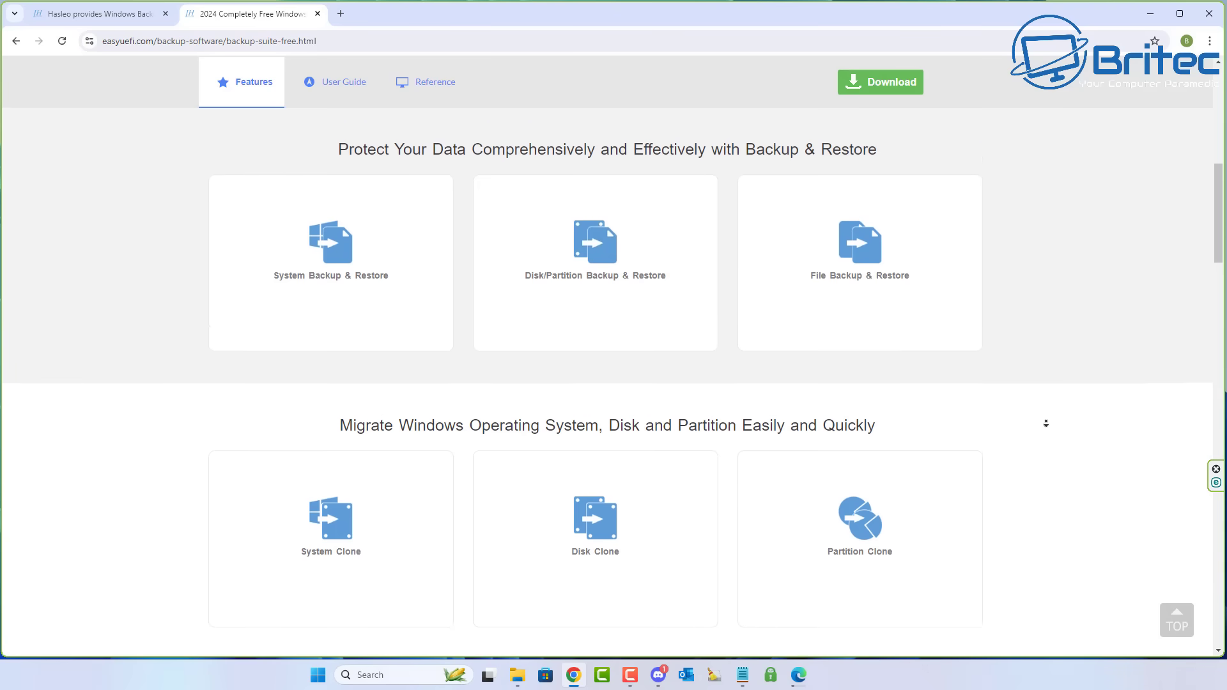
click(1005, 435)
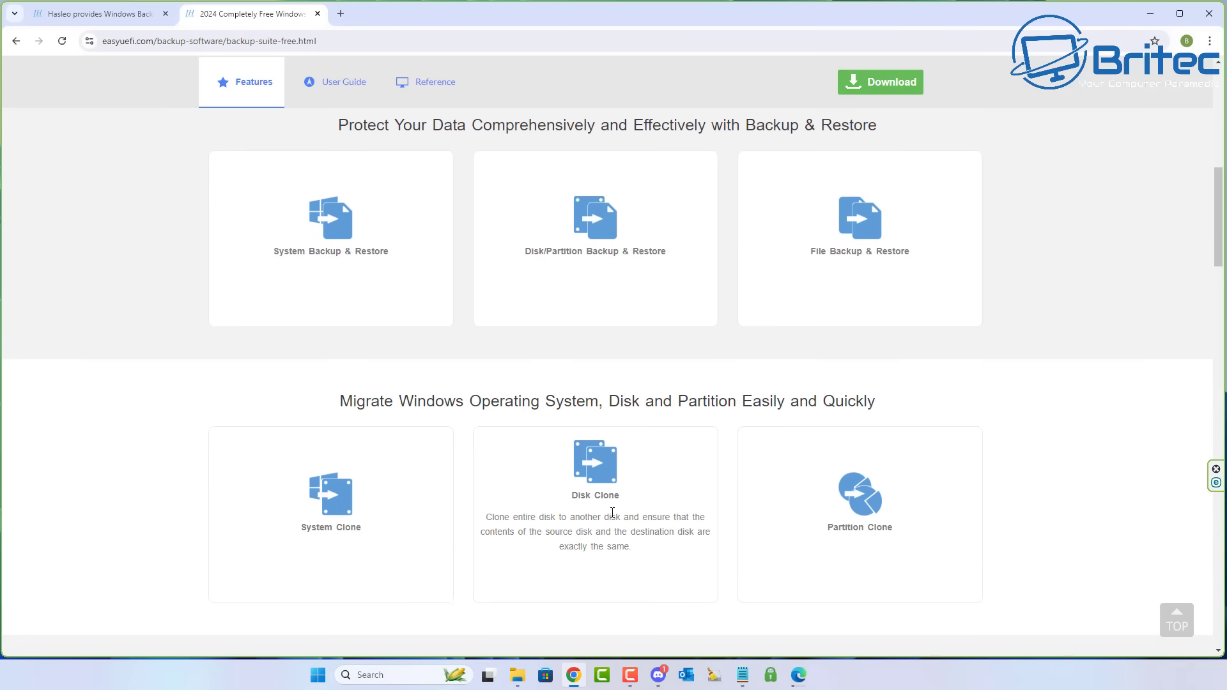
middle_click(1047, 481)
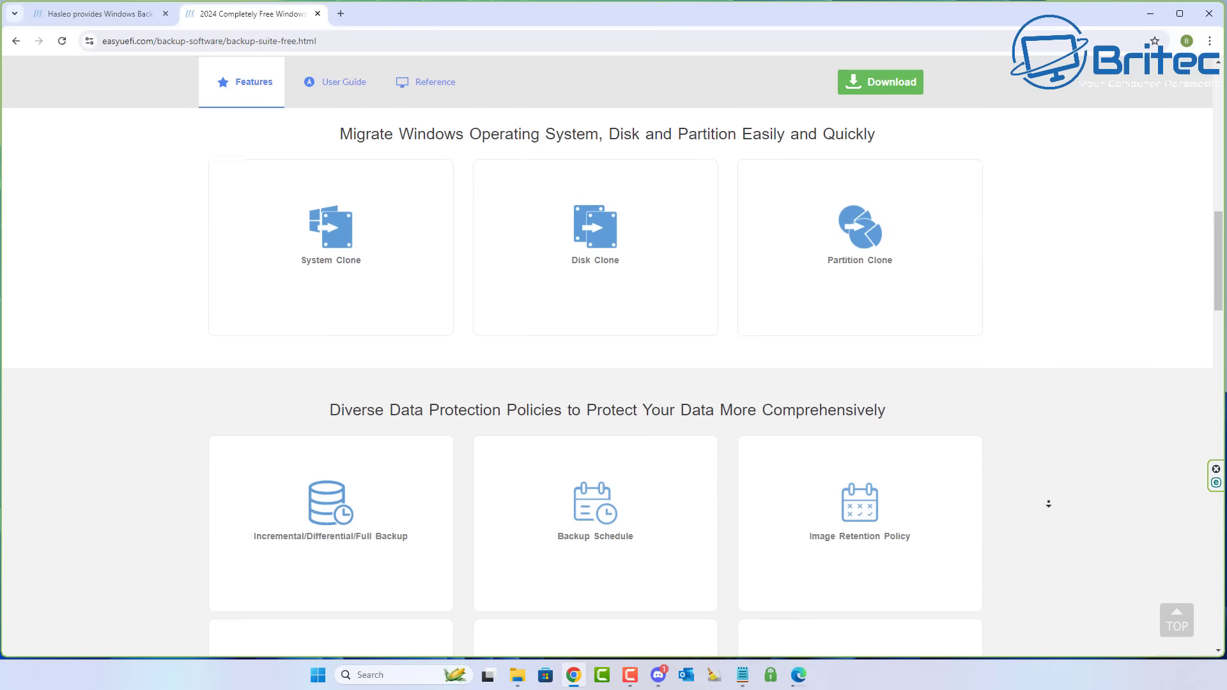
click(1022, 502)
mouse_move(405, 561)
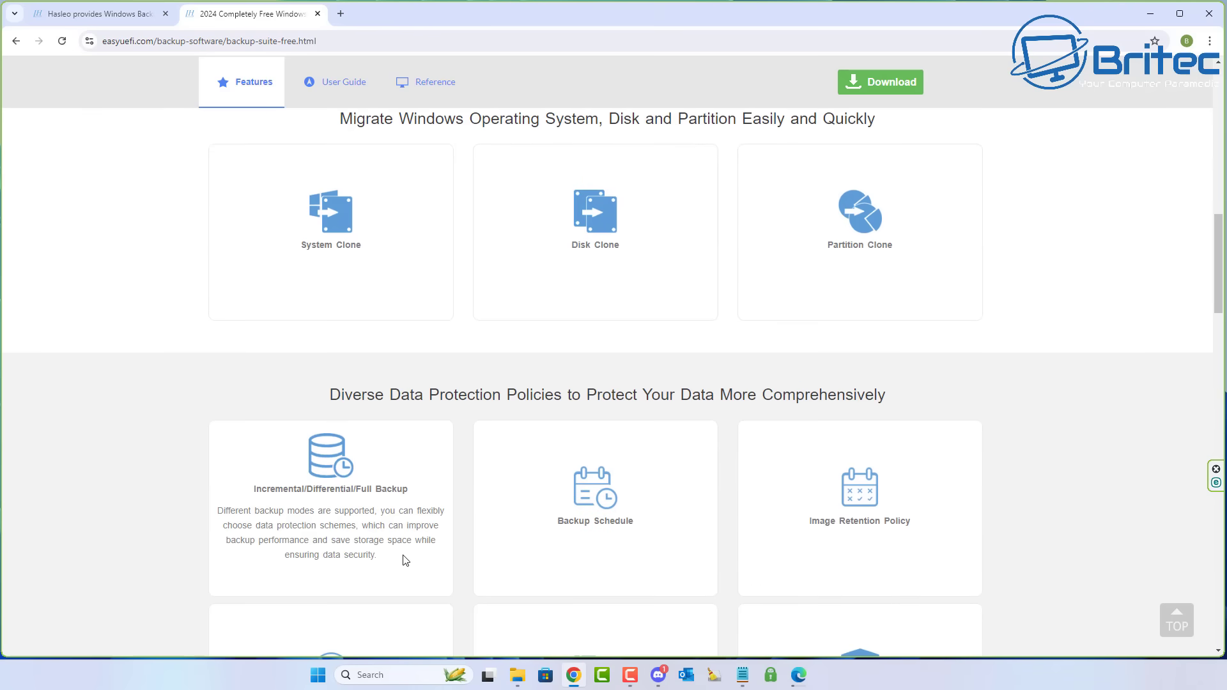
scroll(1055, 200, down, 10)
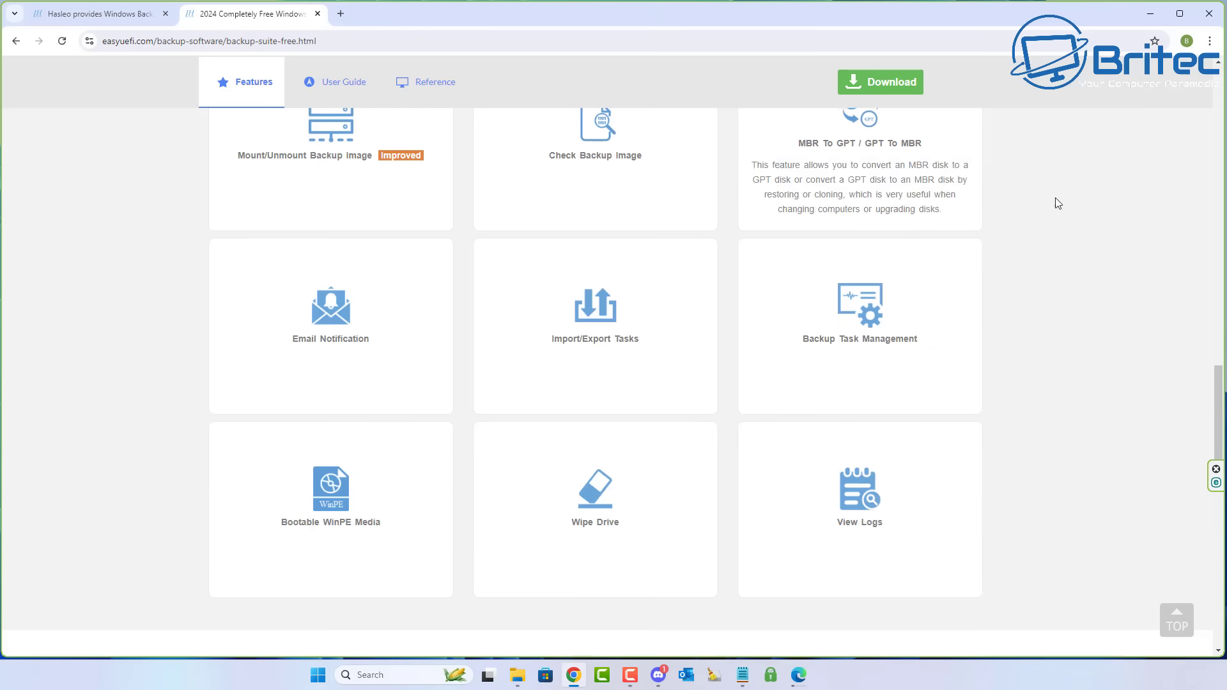
click(901, 83)
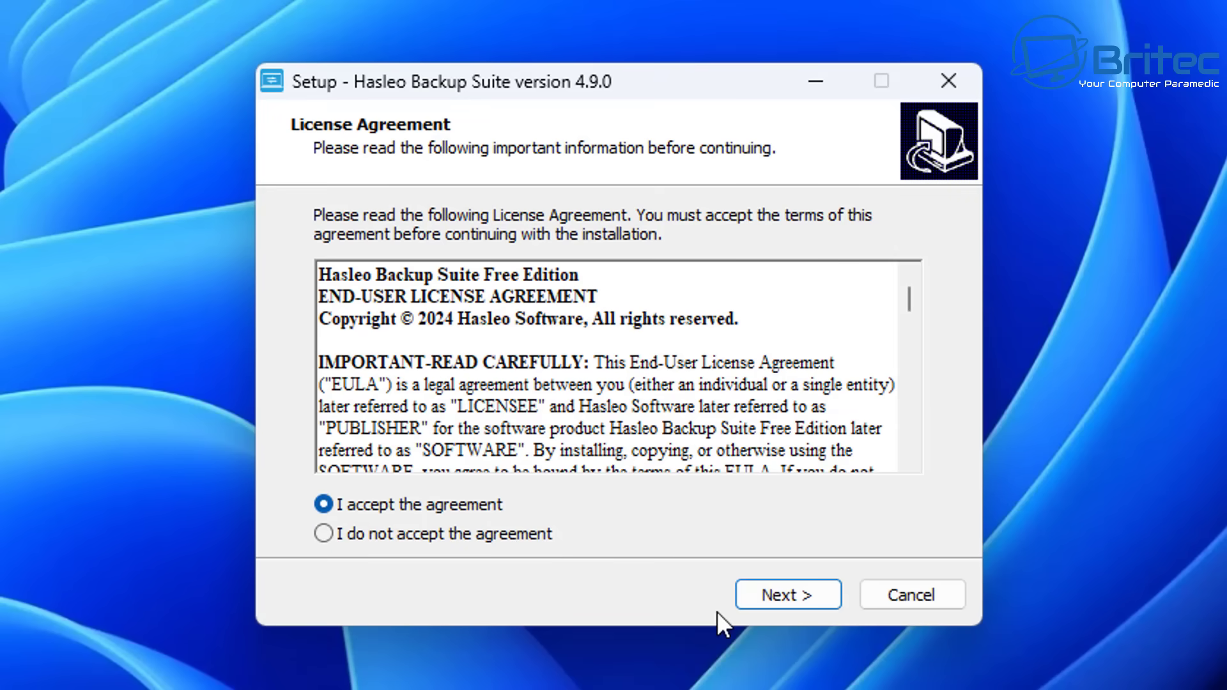
Install Hasleo Backup Suite 4.9.0 in the default folder with a desktop shortcut, and launch it without setting a default storage folder.
click(790, 604)
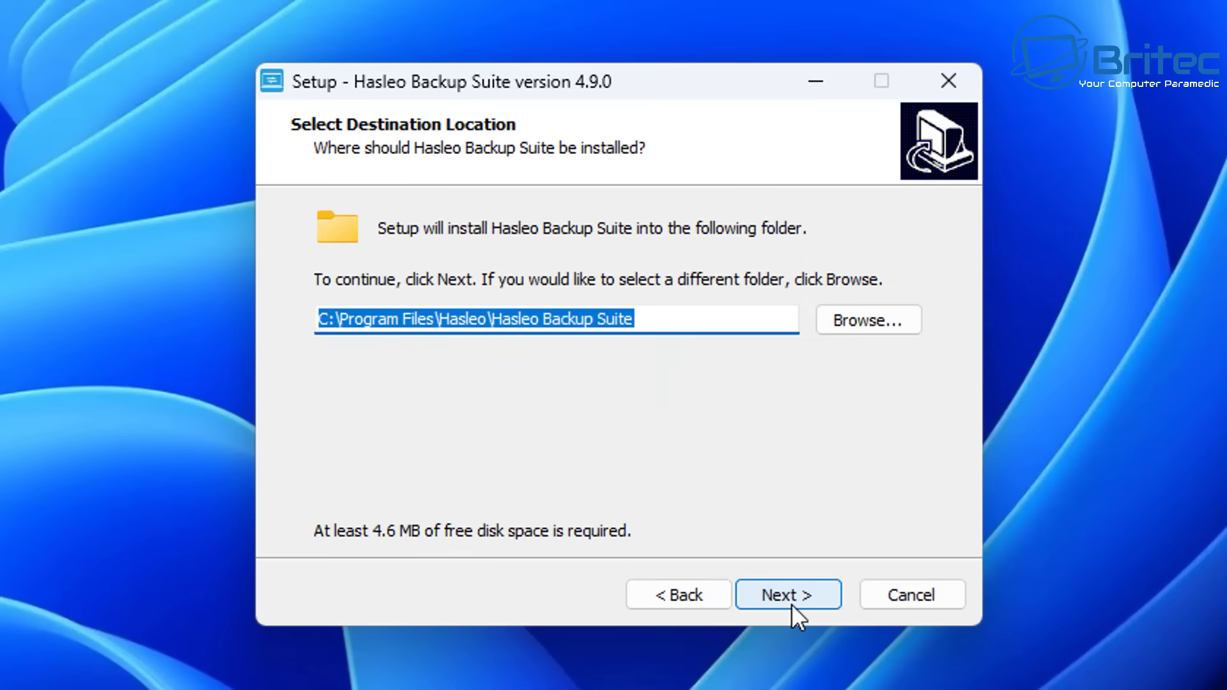
click(791, 604)
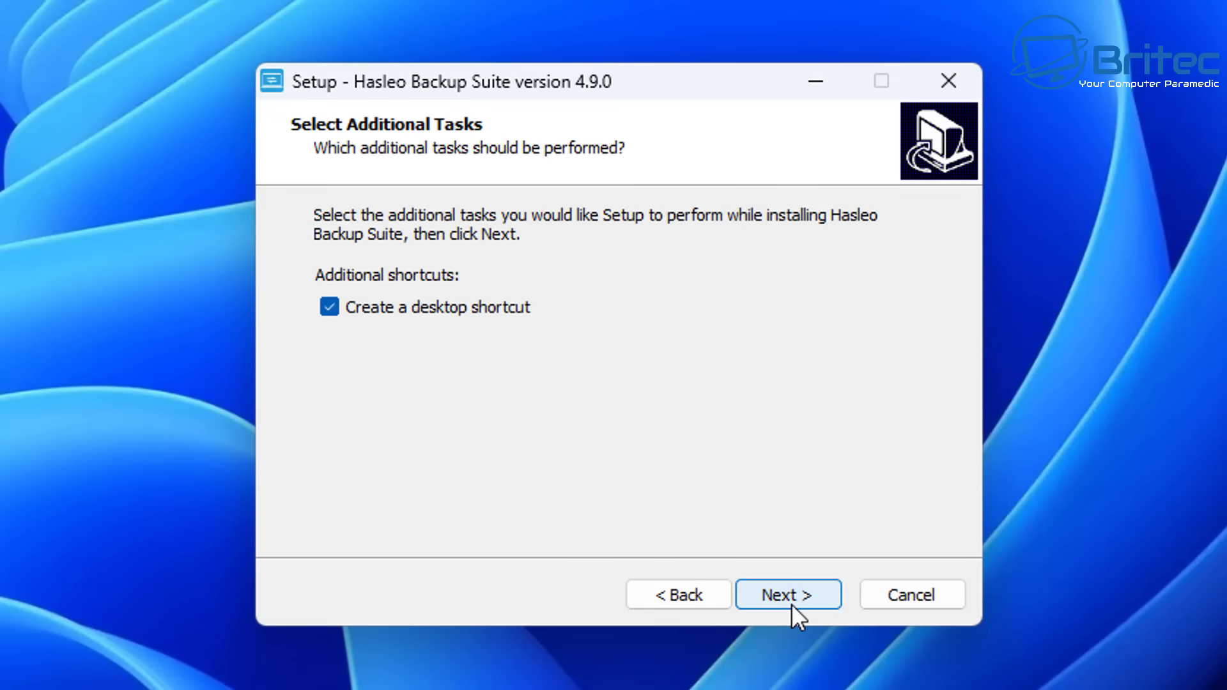
click(791, 604)
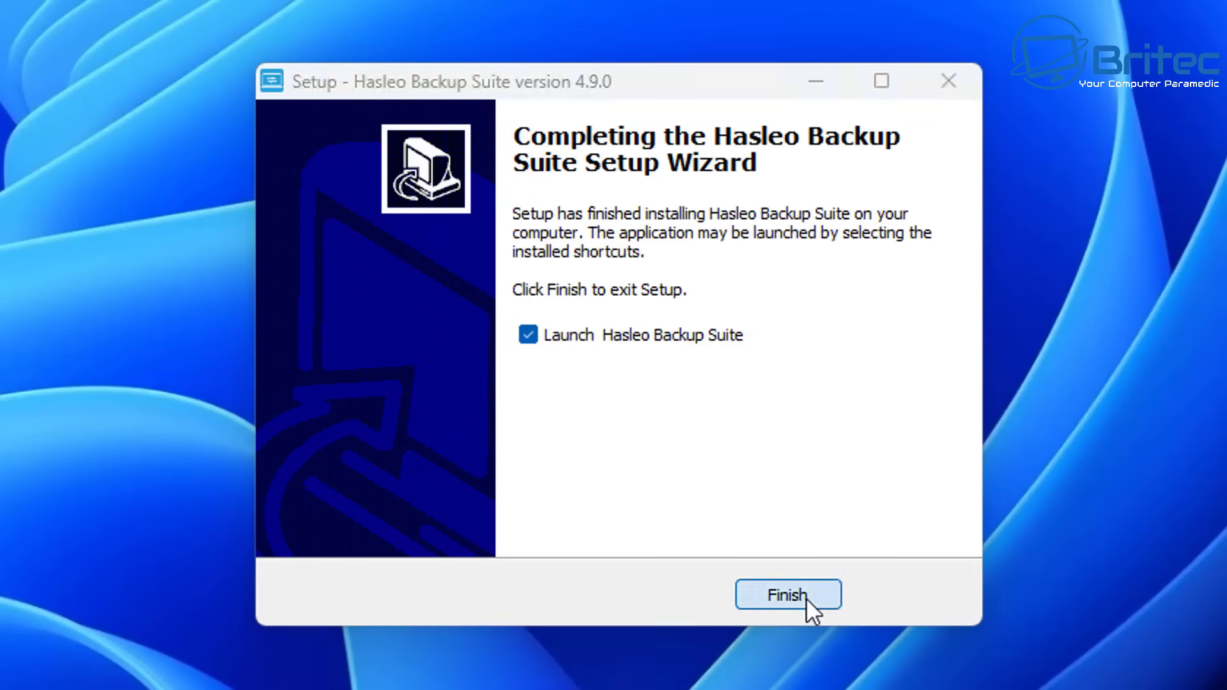
click(806, 597)
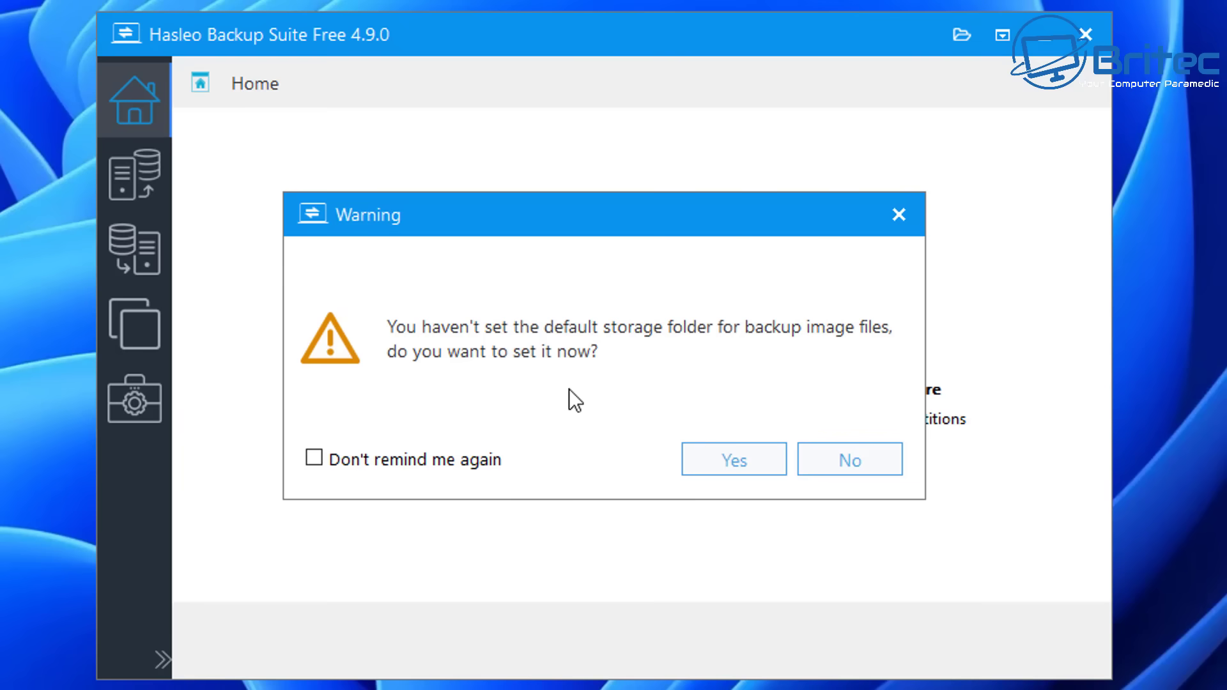
click(831, 461)
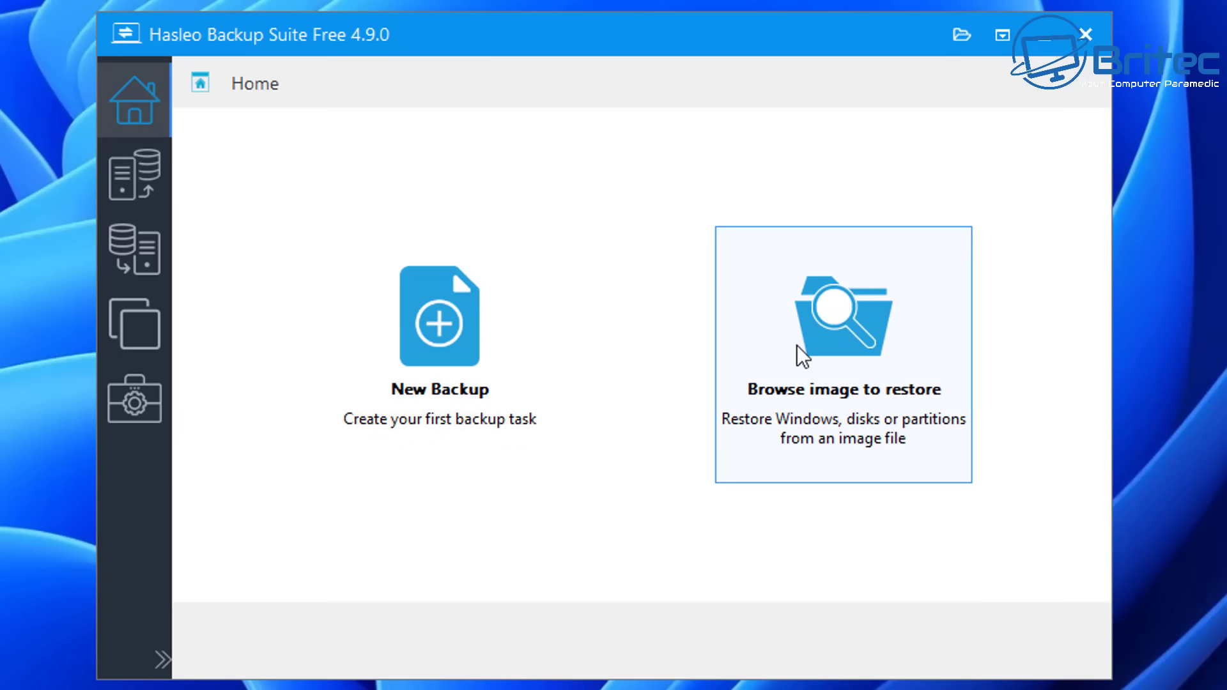
Examine the options offered in the Backup, Restore, Clone and Tools sections, including the free tools.
click(135, 172)
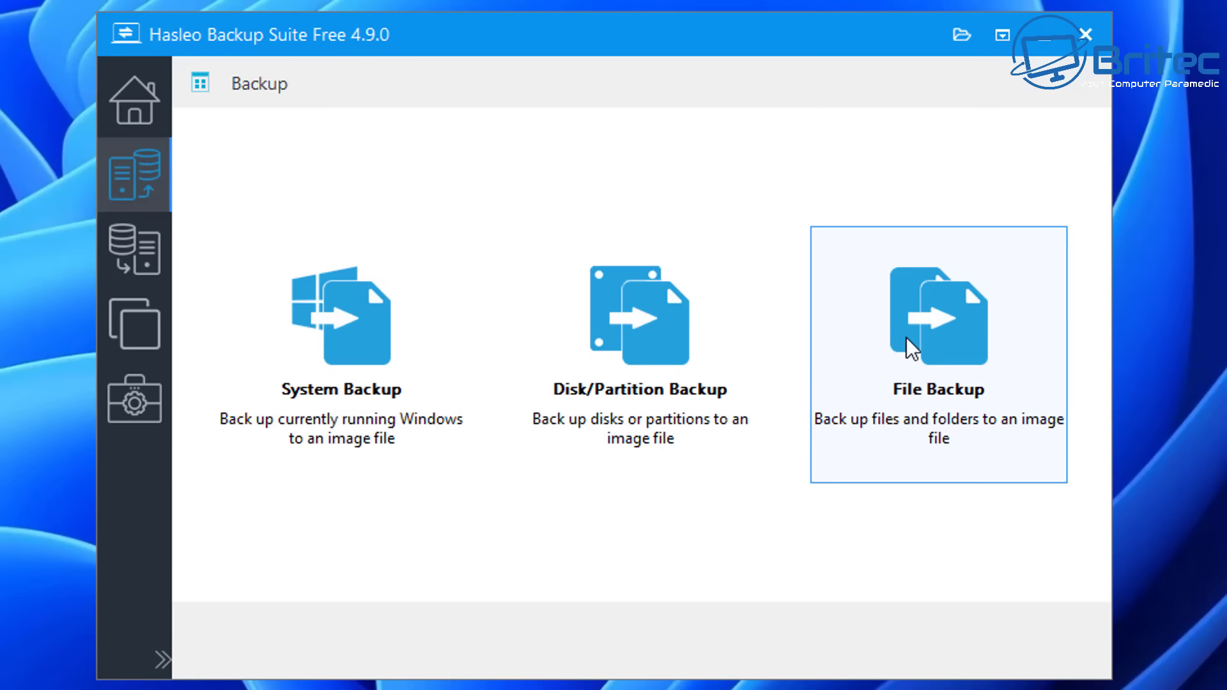
click(144, 259)
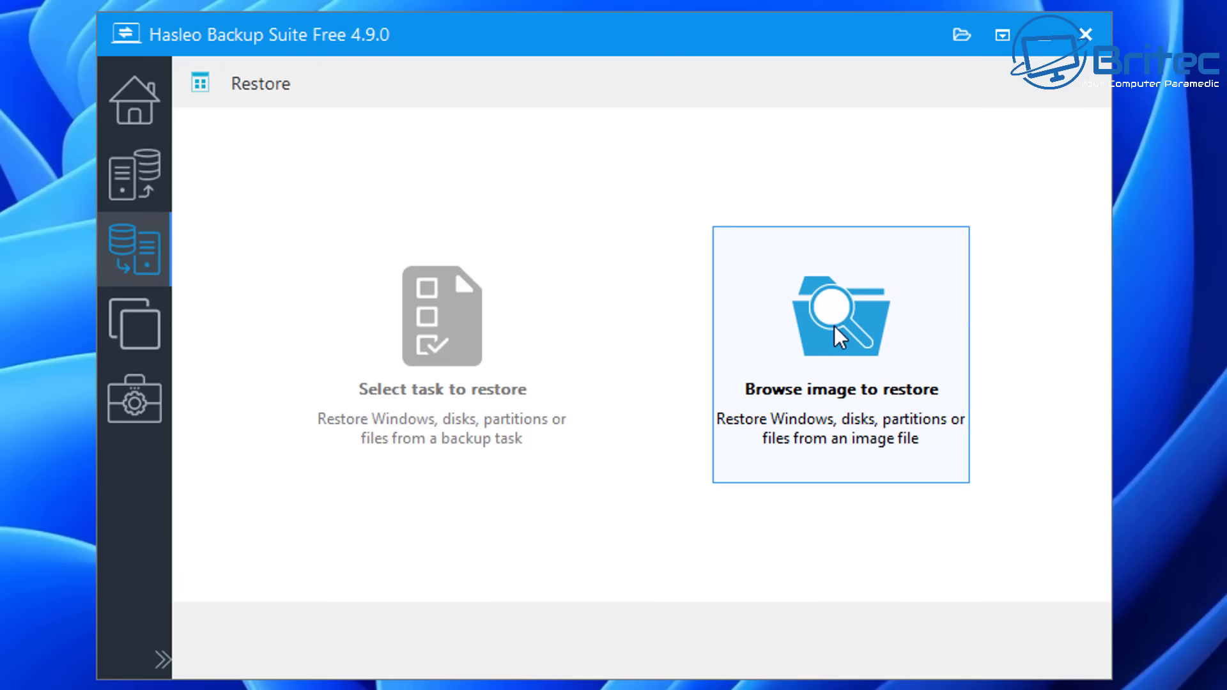
click(143, 333)
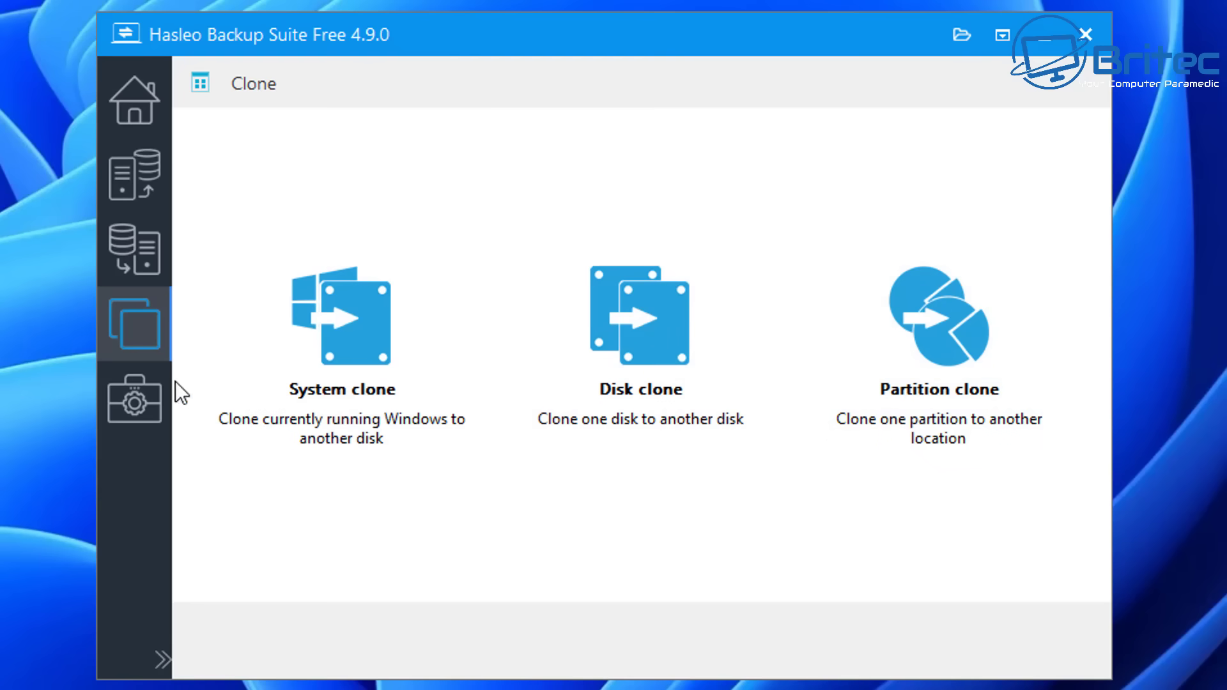
click(130, 399)
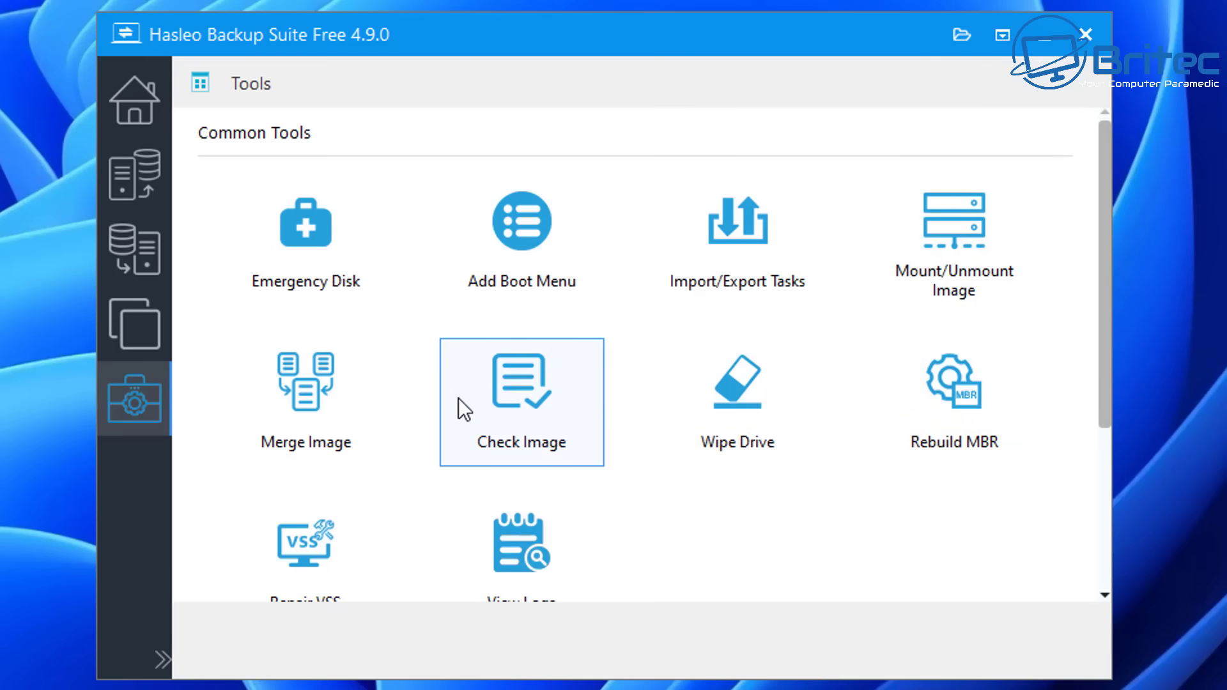
scroll(446, 443, down, 1)
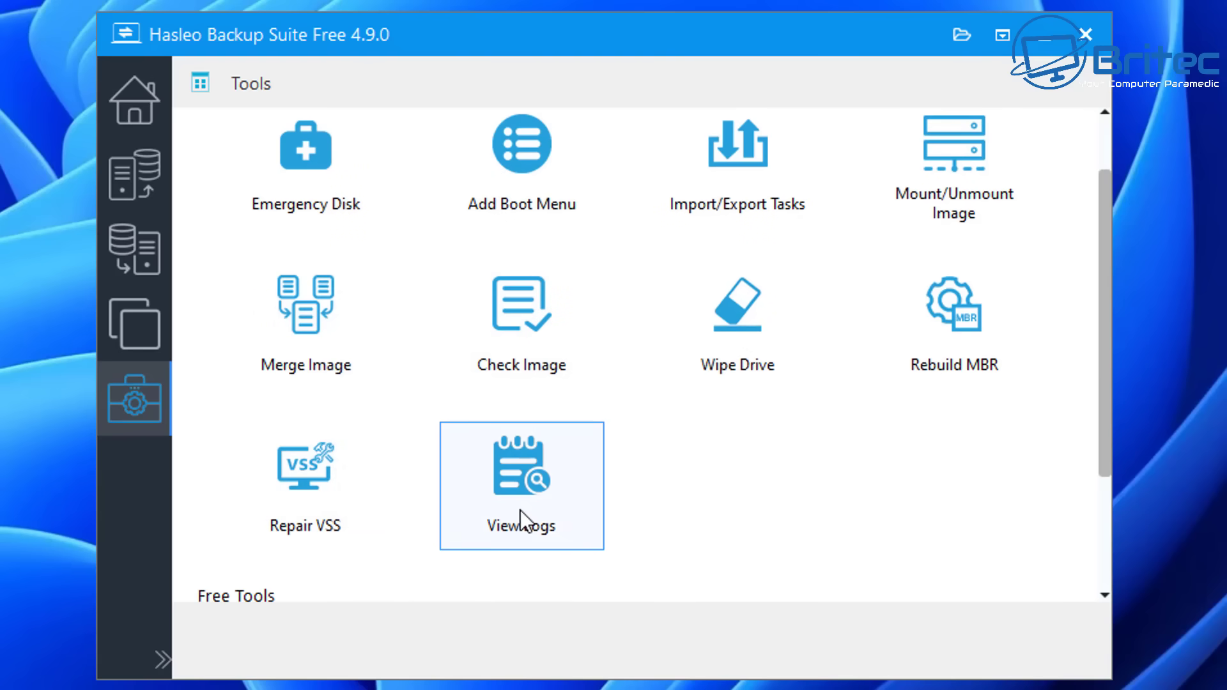
scroll(520, 510, down, 2)
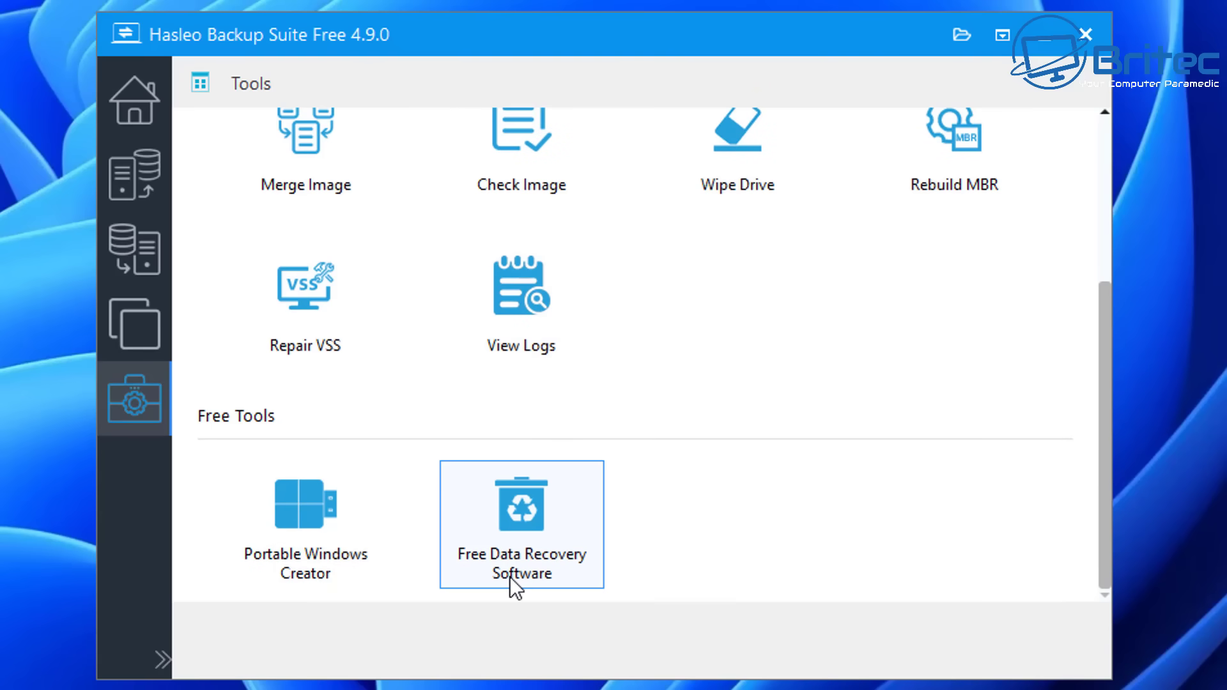
Start a new File Backup task and expand My computer in the source tree, toggling the My Music folder on and off.
click(146, 117)
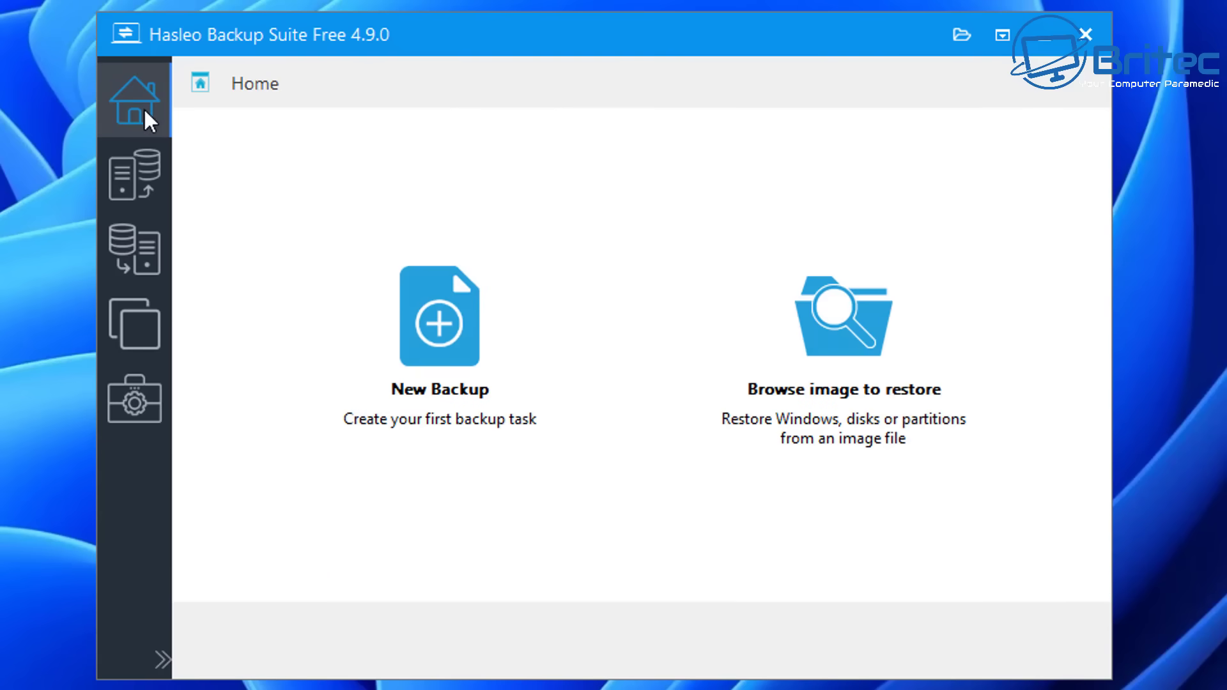
click(443, 332)
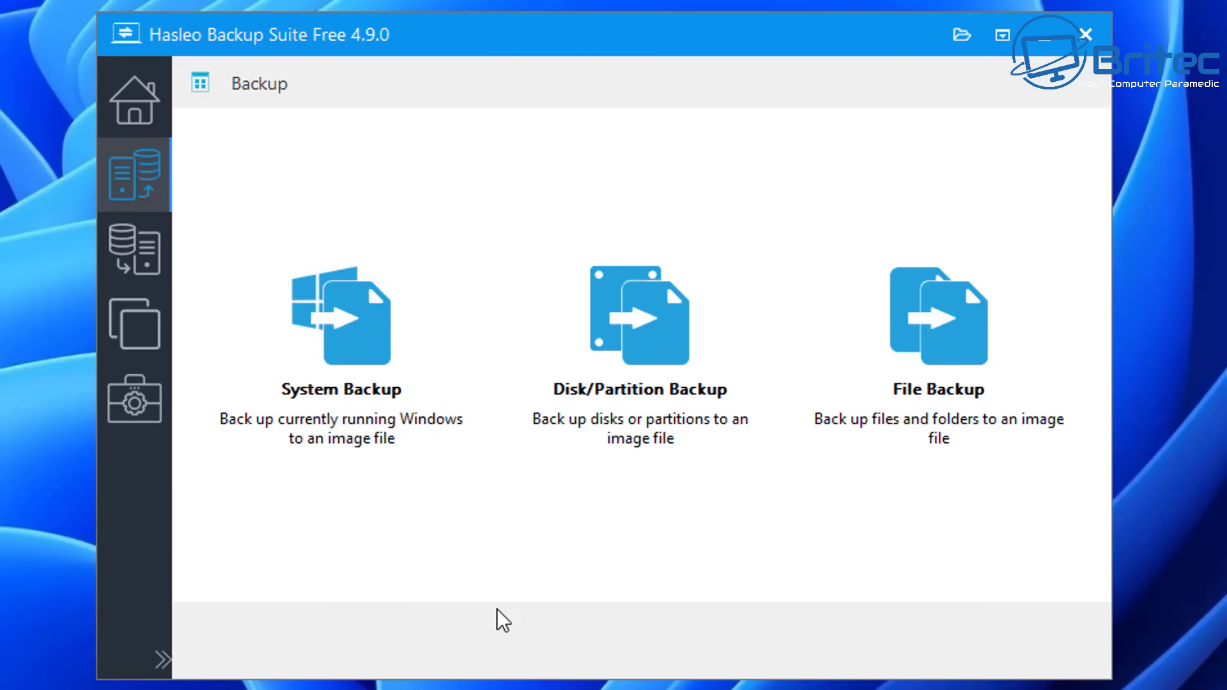
click(917, 342)
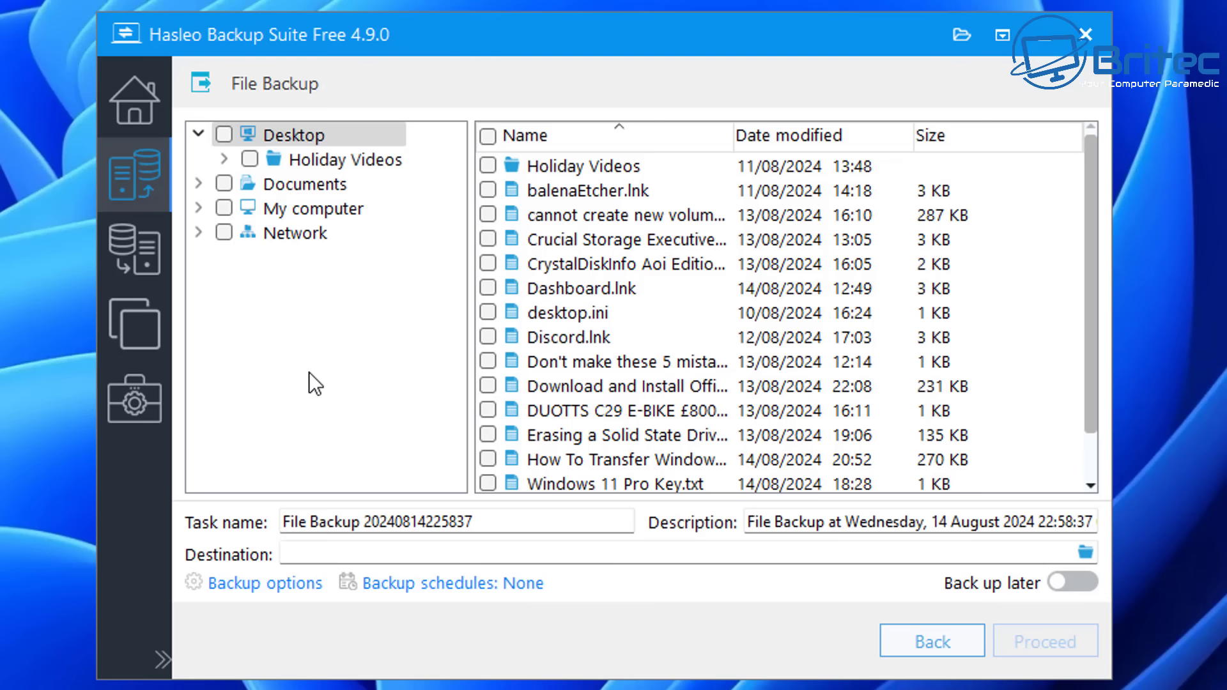
click(200, 209)
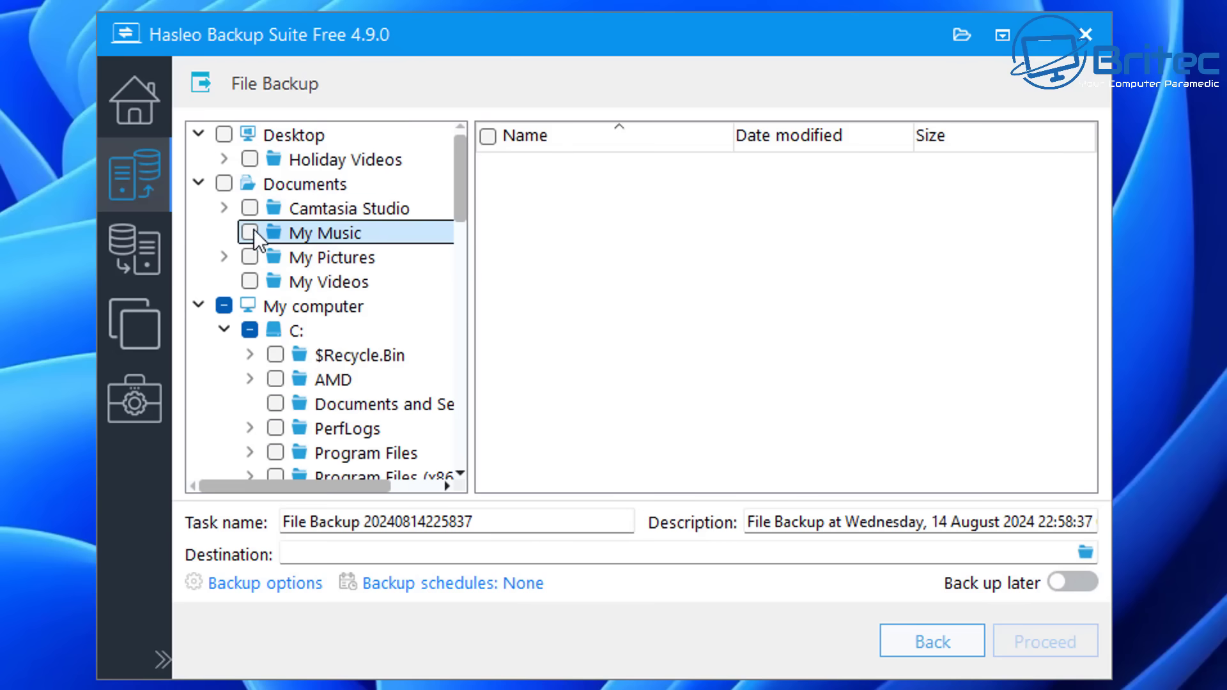
click(250, 232)
click(250, 232)
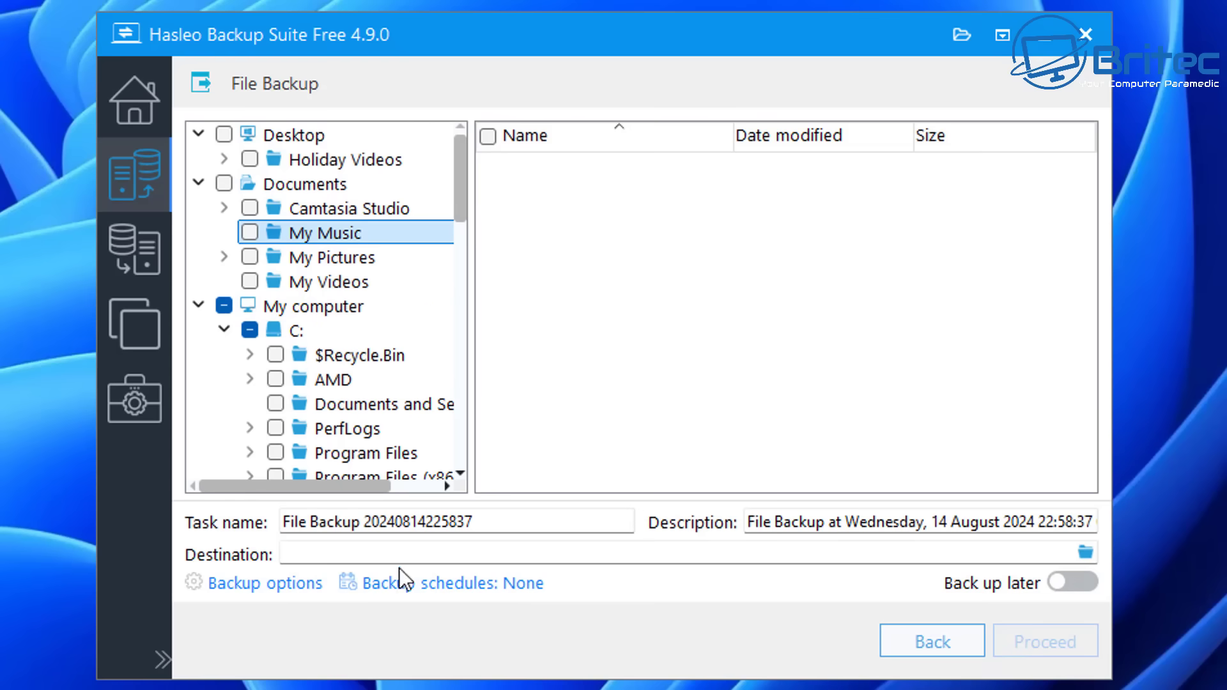
Create a folder named Backup-14-08-2024 on the Elements (E:) drive and set it as the file backup's destination.
click(1085, 552)
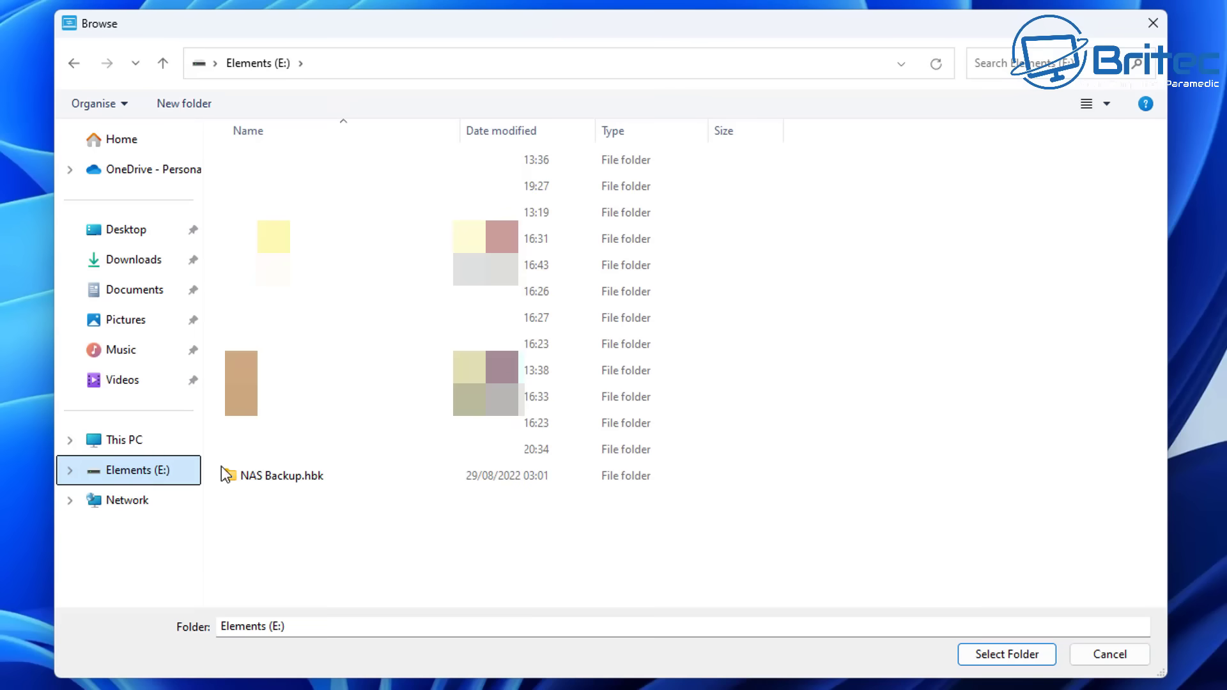
right_click(267, 517)
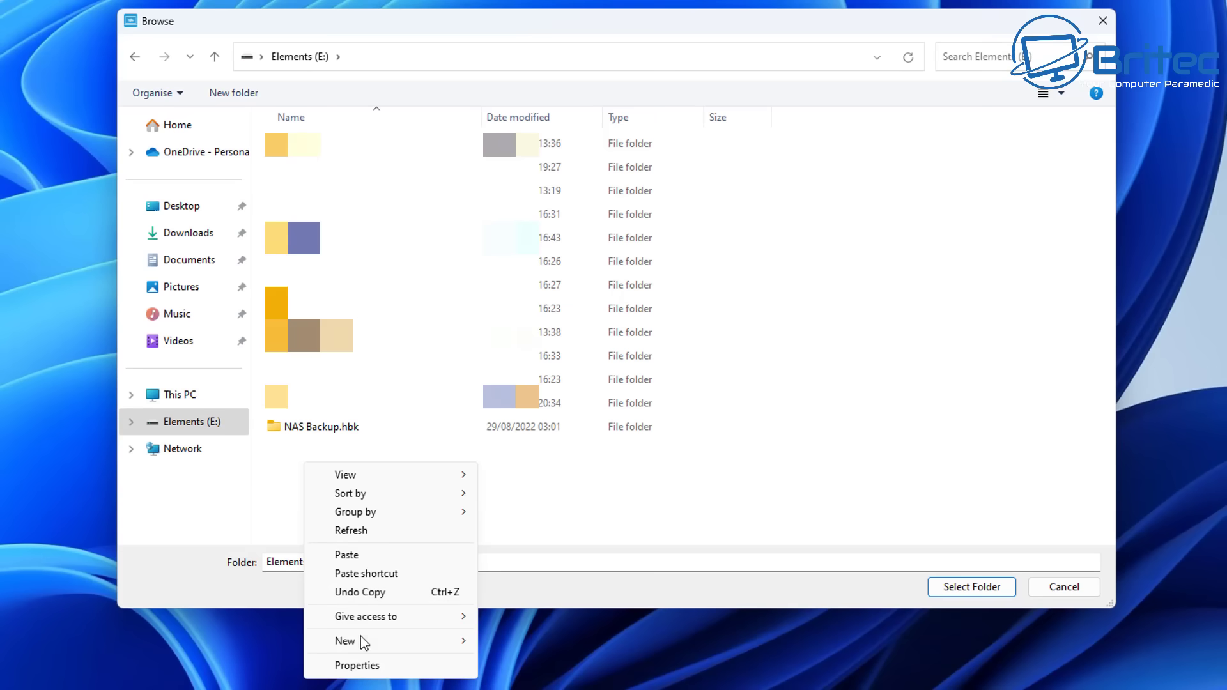
mouse_move(354, 689)
click(529, 447)
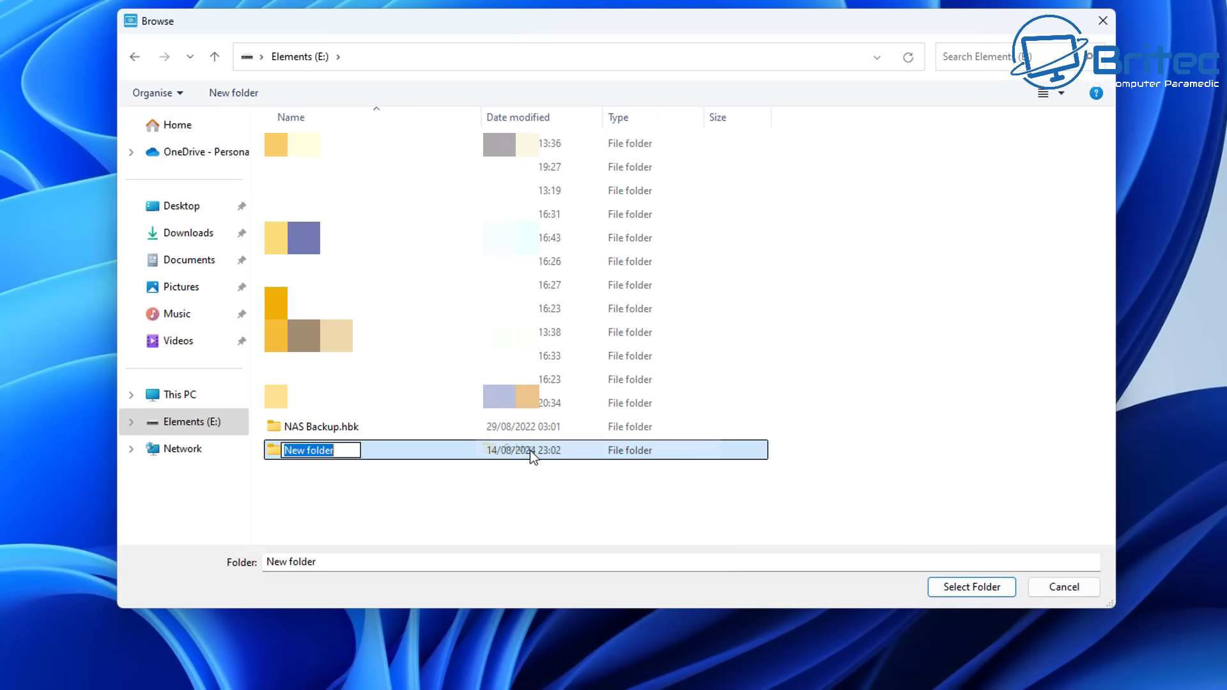
text(Backup)
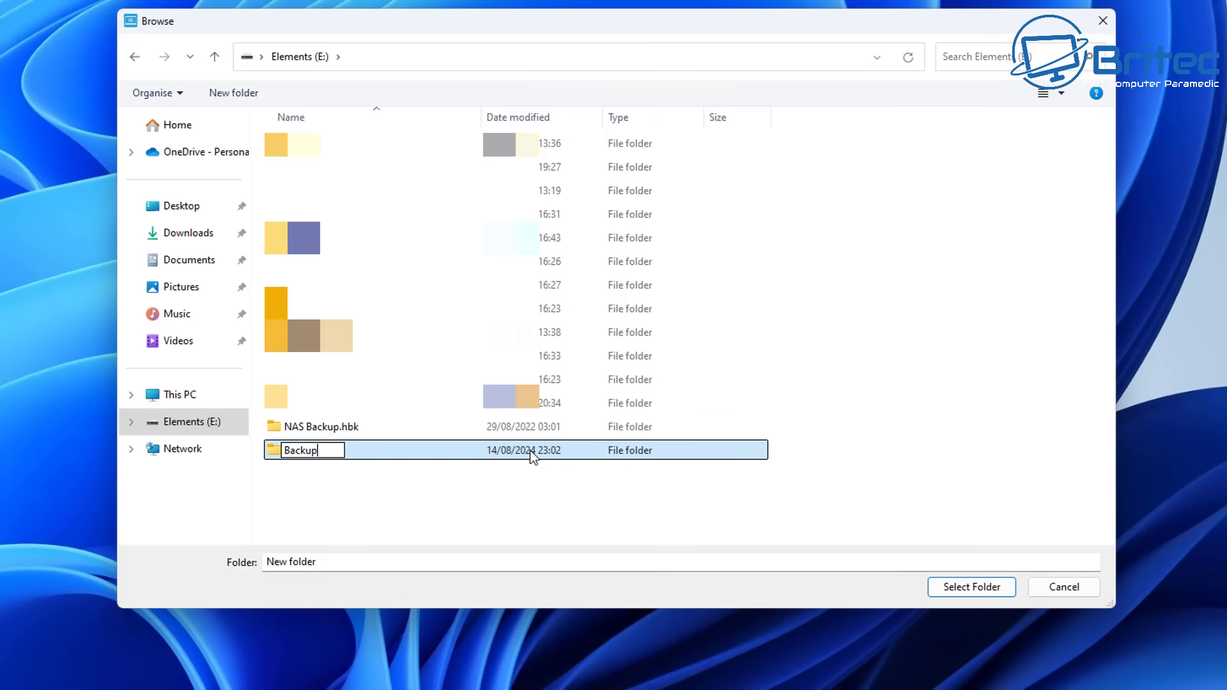
text(-14-08-2024)
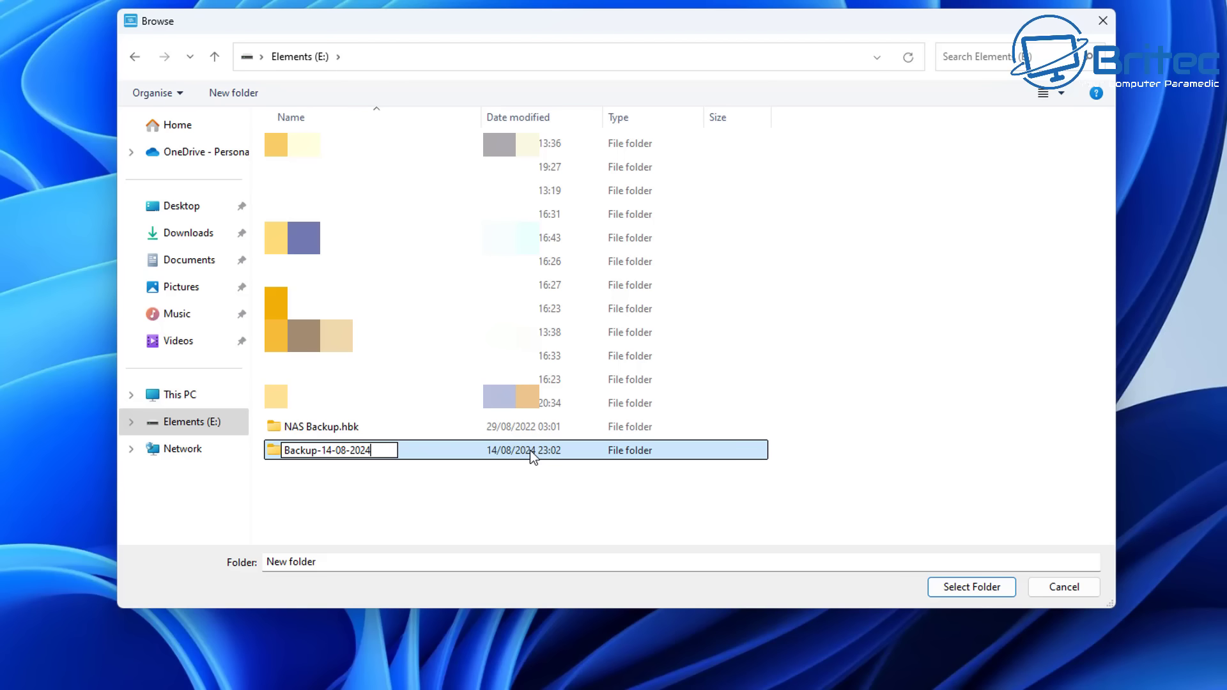
click(326, 499)
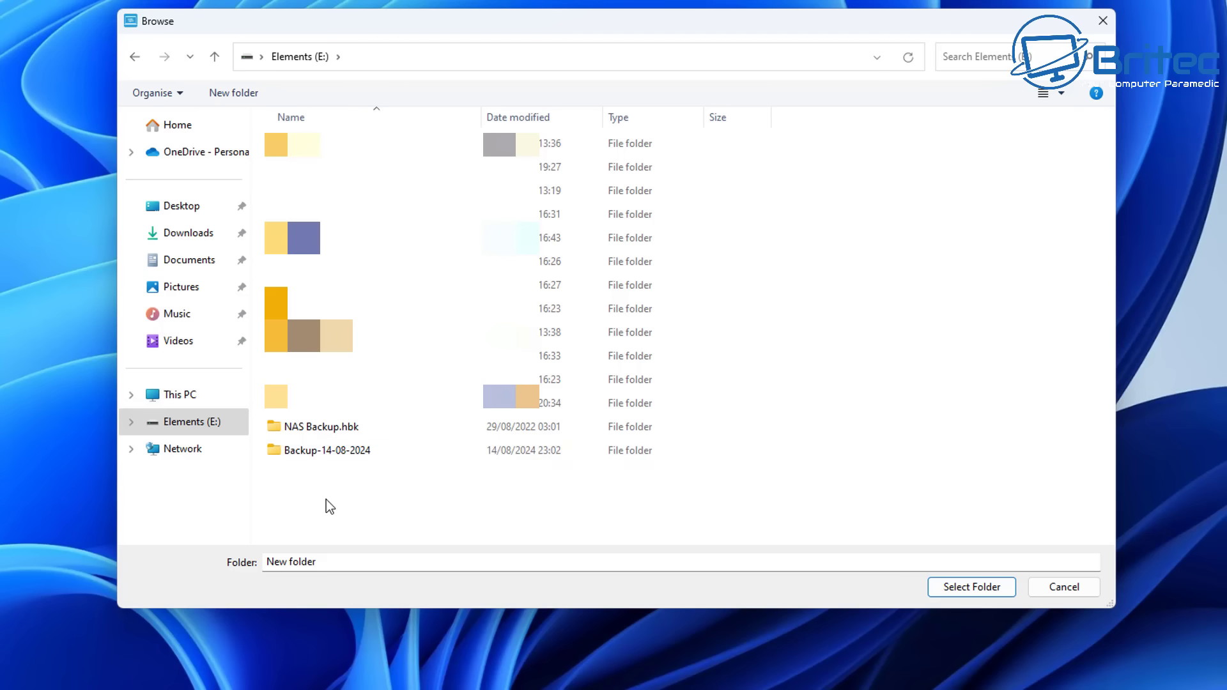
double_click(318, 457)
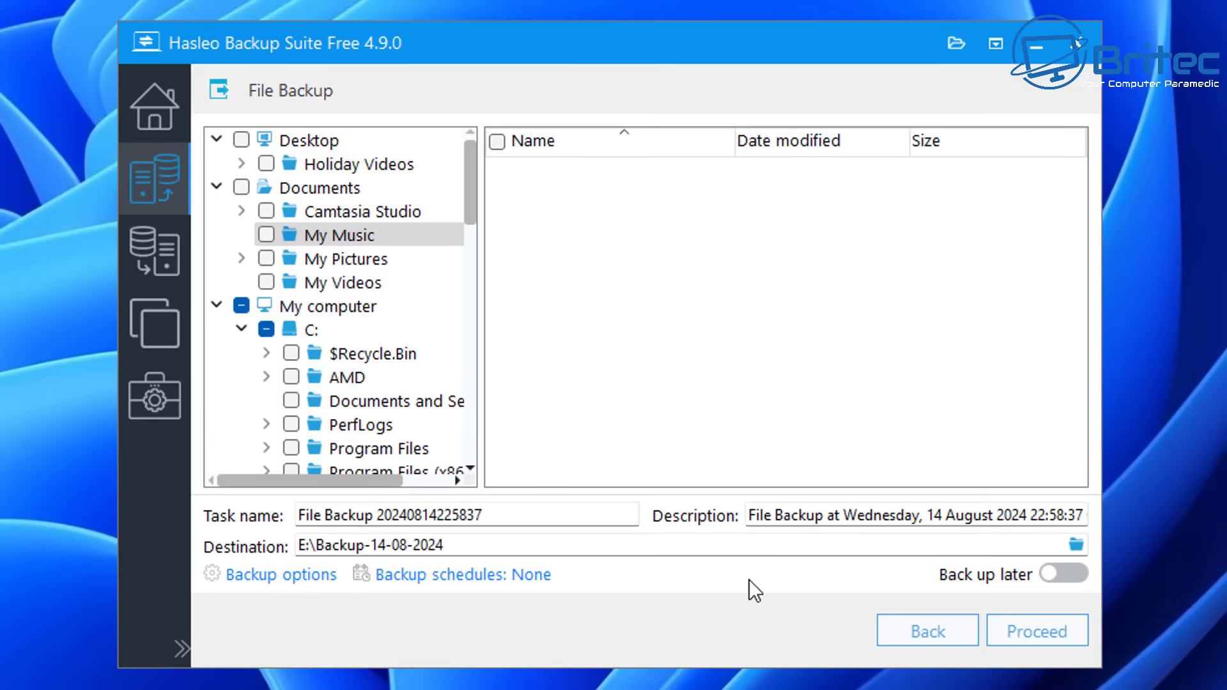
Review the file backup's option categories and enable the integrity check on completion with Quick image check, keeping Incremental as the default backup behavior.
click(275, 575)
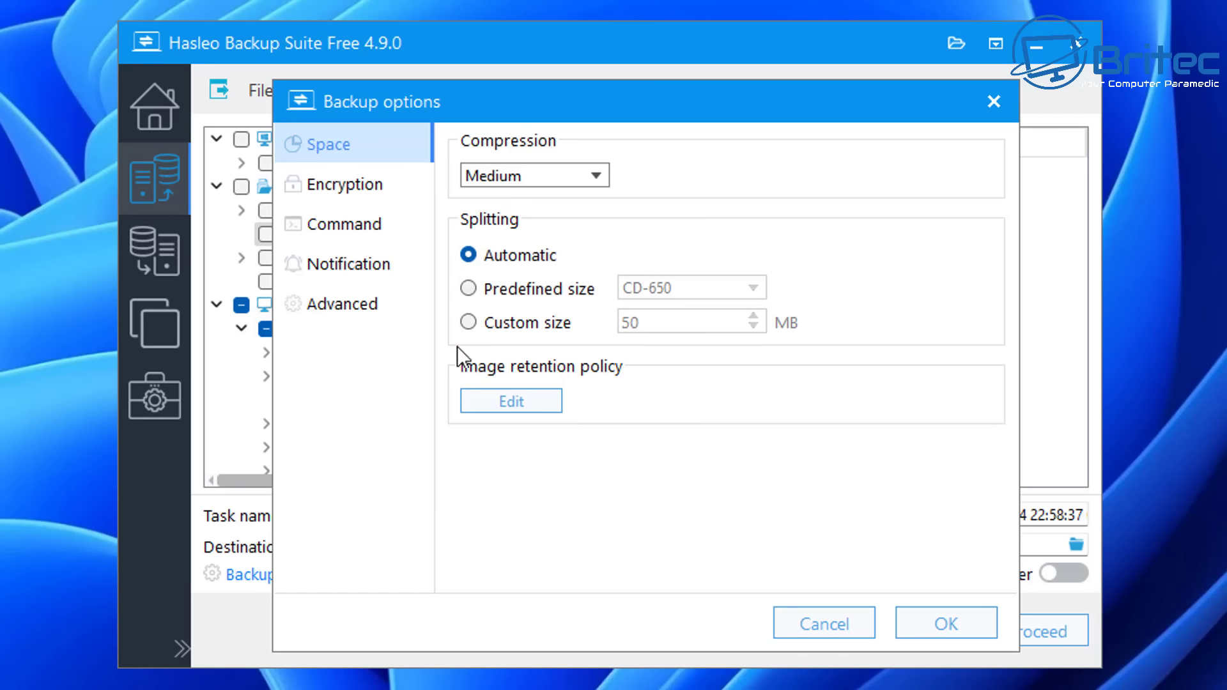
click(355, 193)
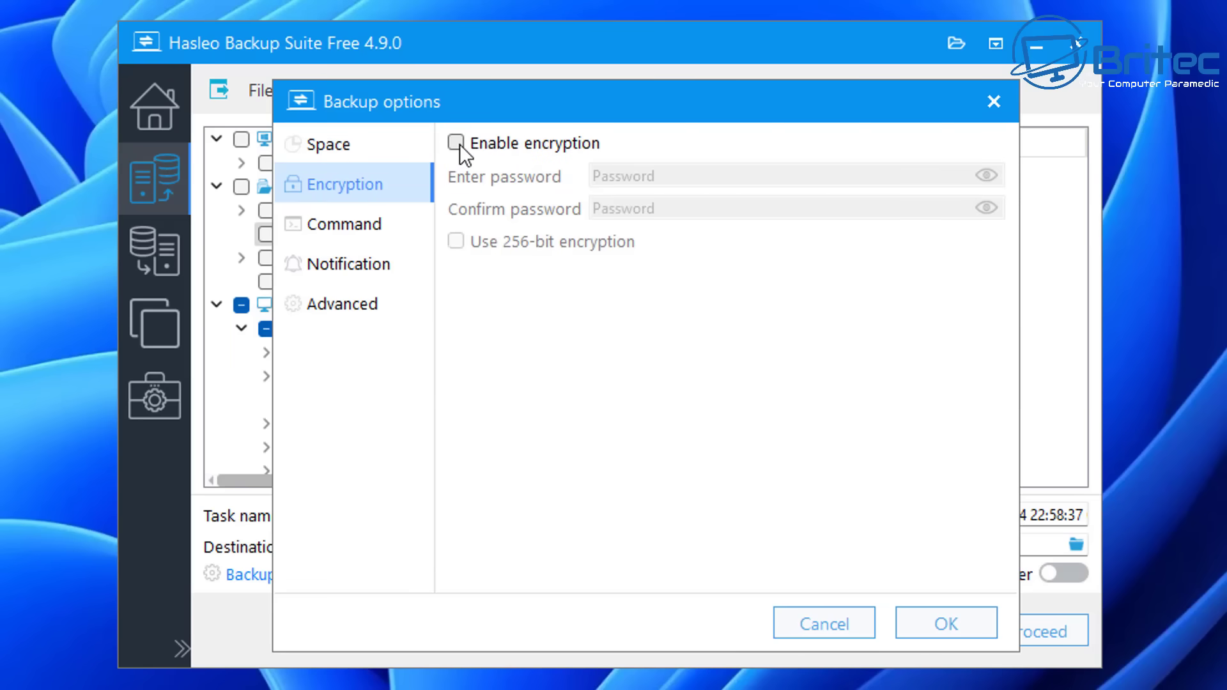
click(330, 225)
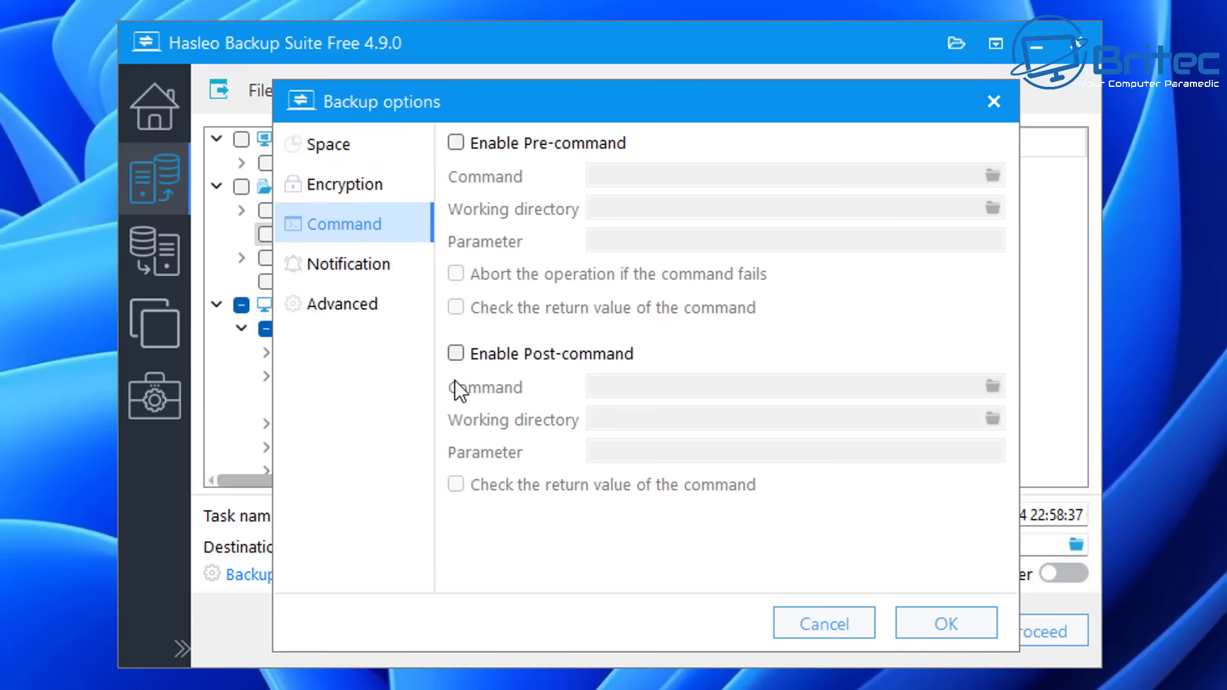
click(333, 260)
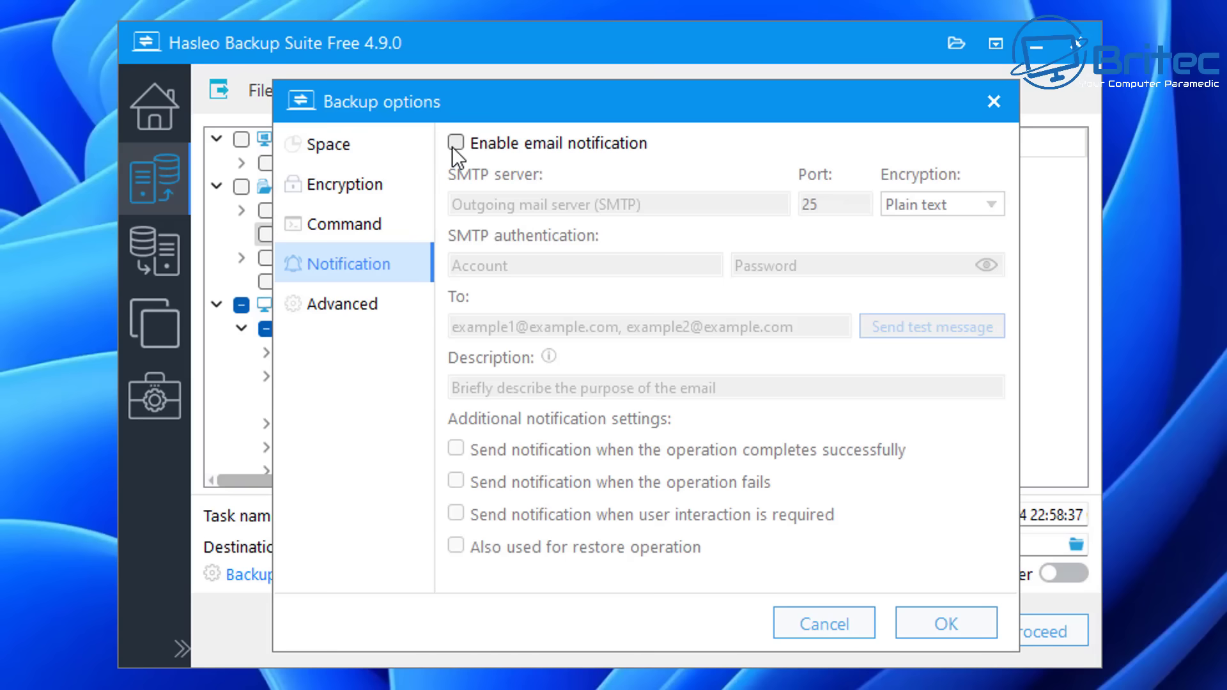
click(337, 307)
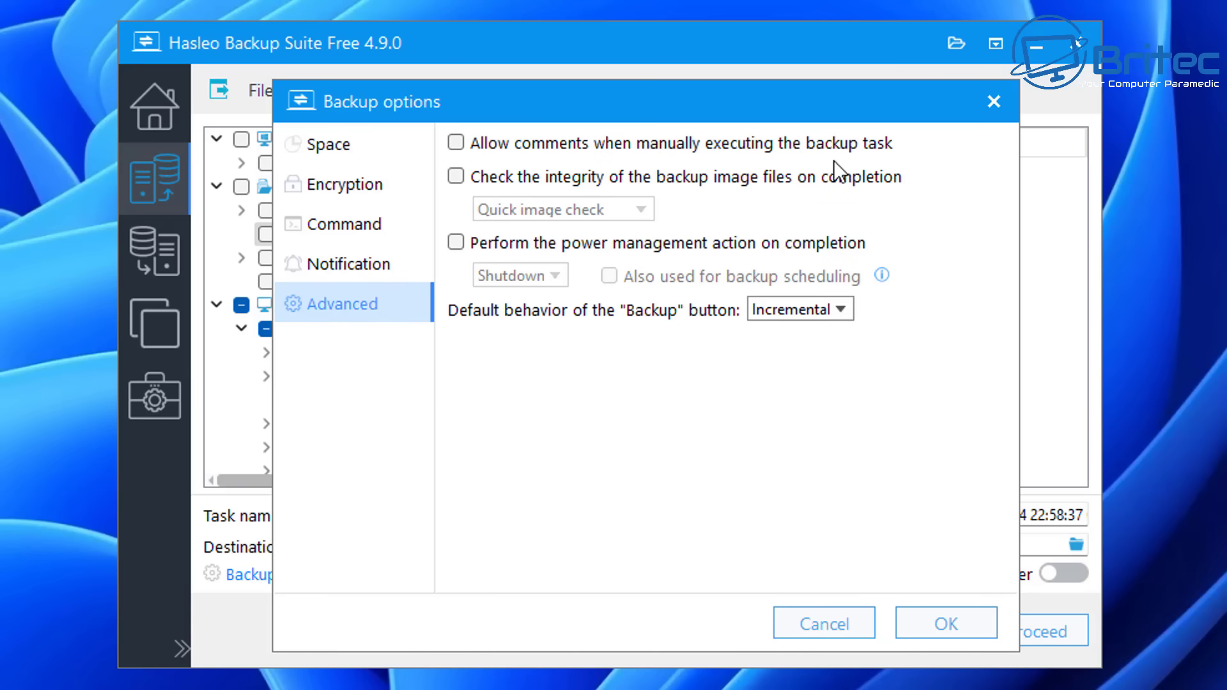
click(455, 182)
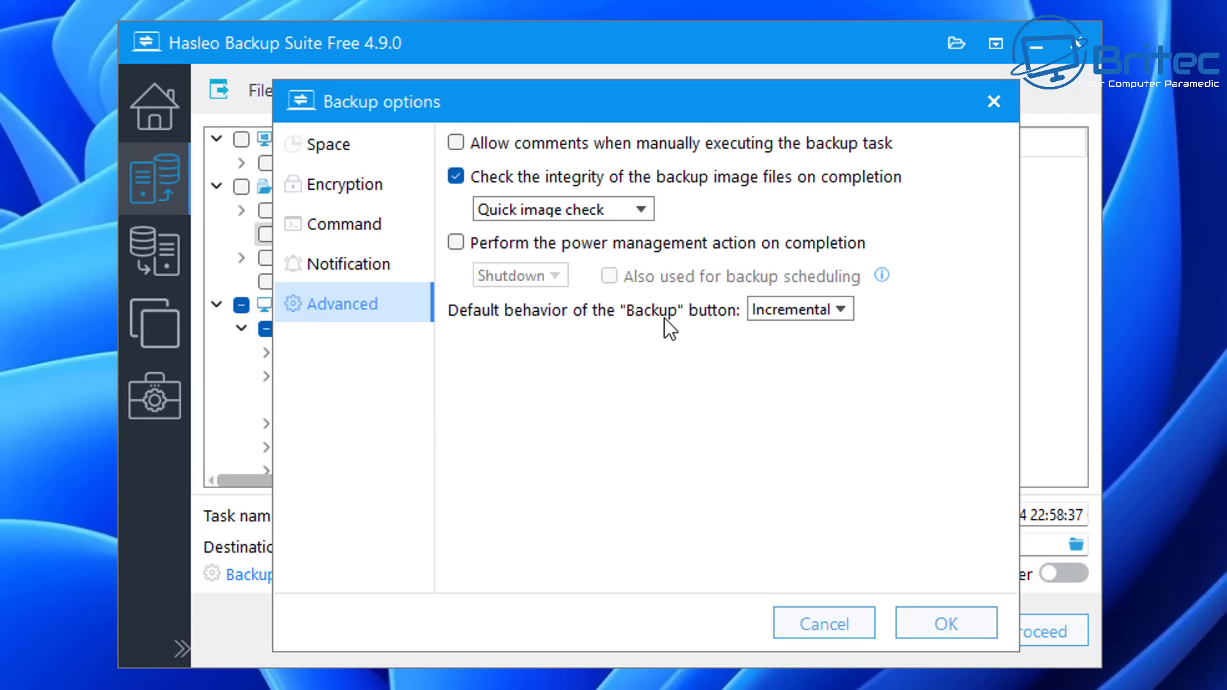
click(834, 310)
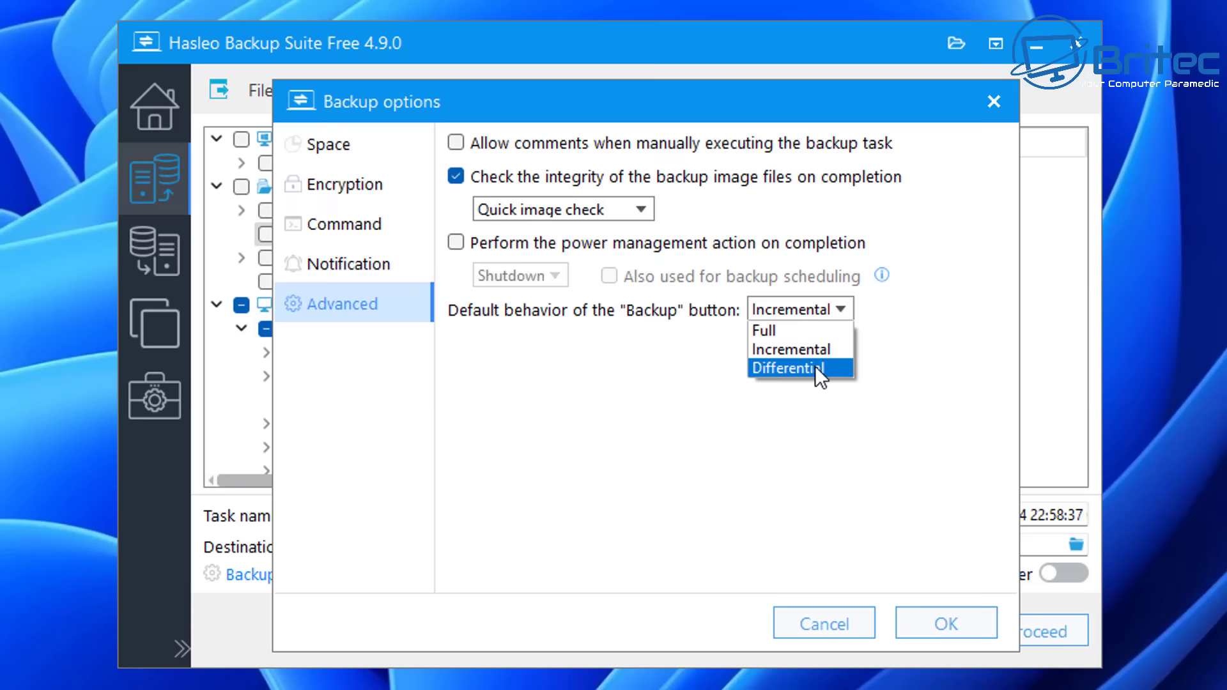
click(794, 467)
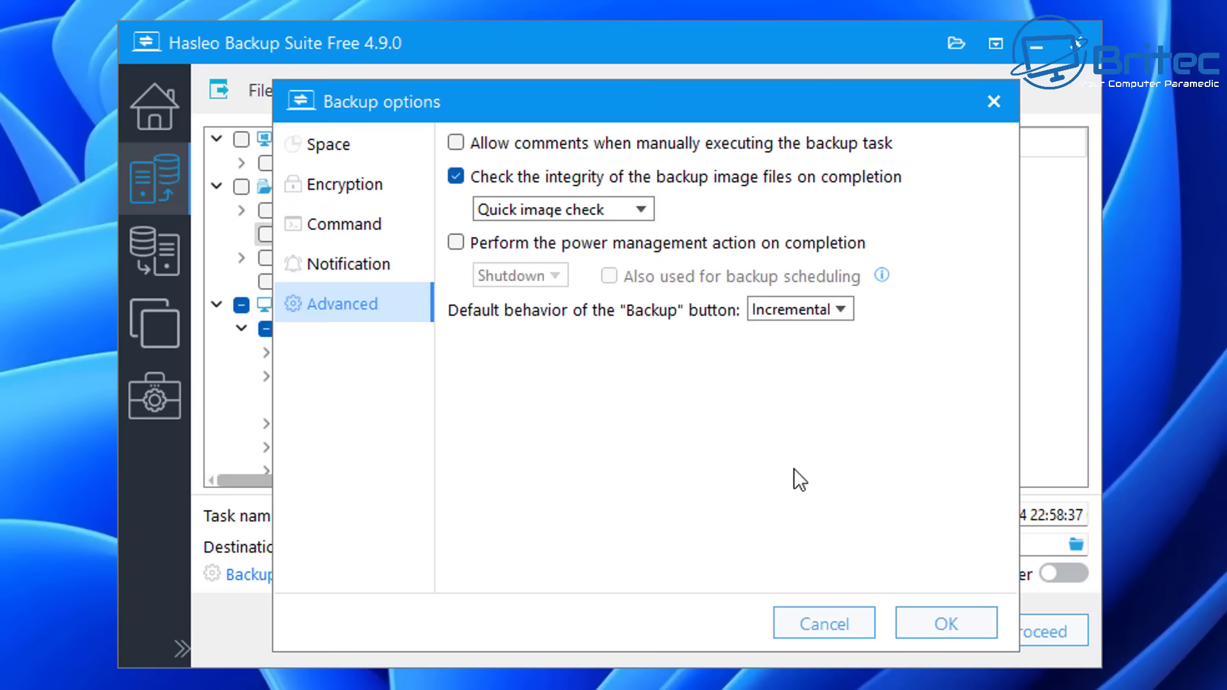
click(957, 626)
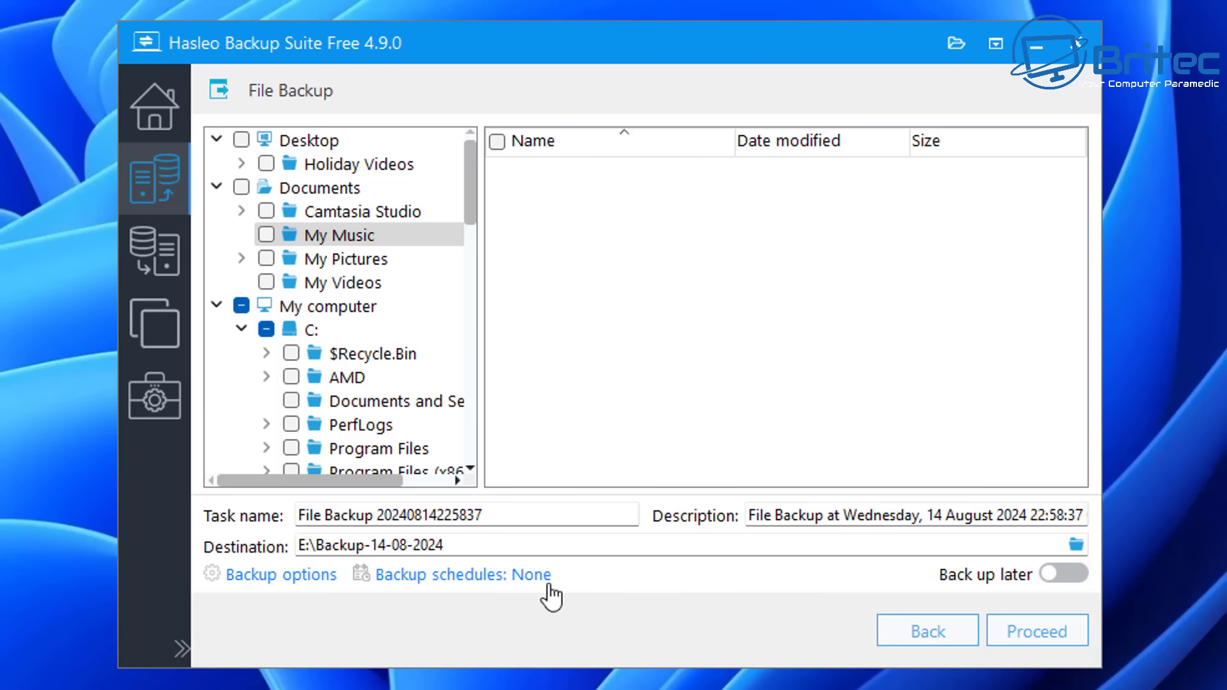
Examine the One-time, Daily, Weekly, Monthly and Event trigger settings for a backup schedule, and leave without saving a schedule.
click(425, 577)
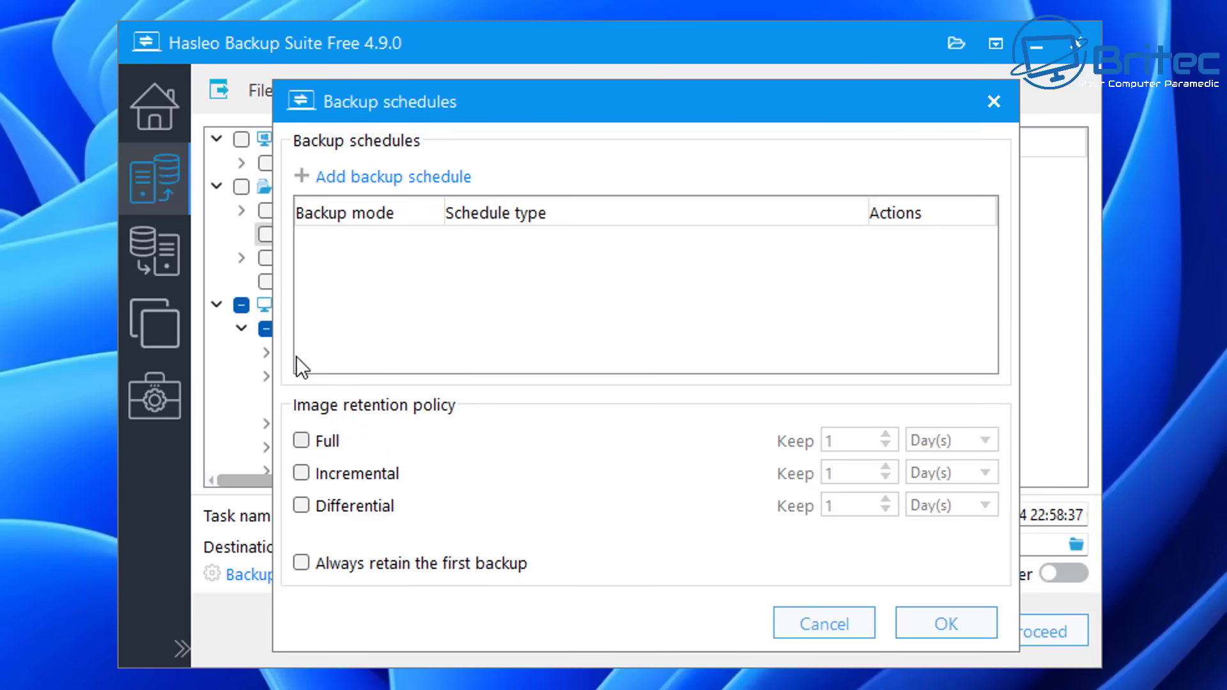
click(339, 179)
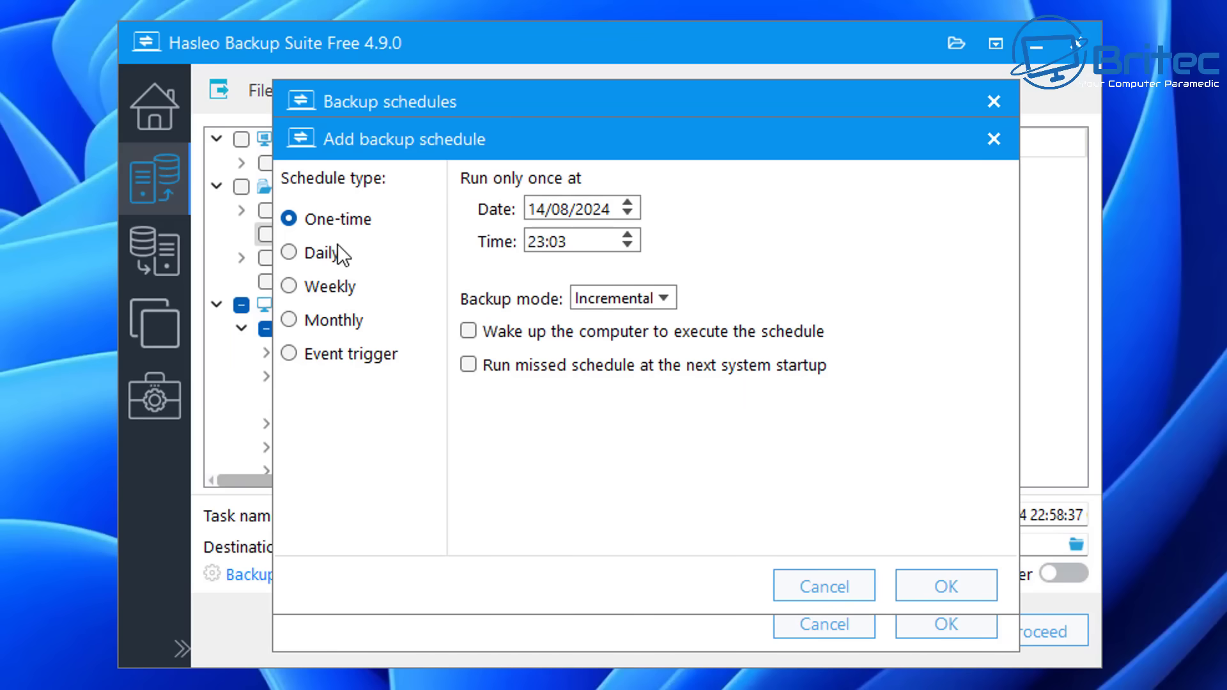
click(289, 253)
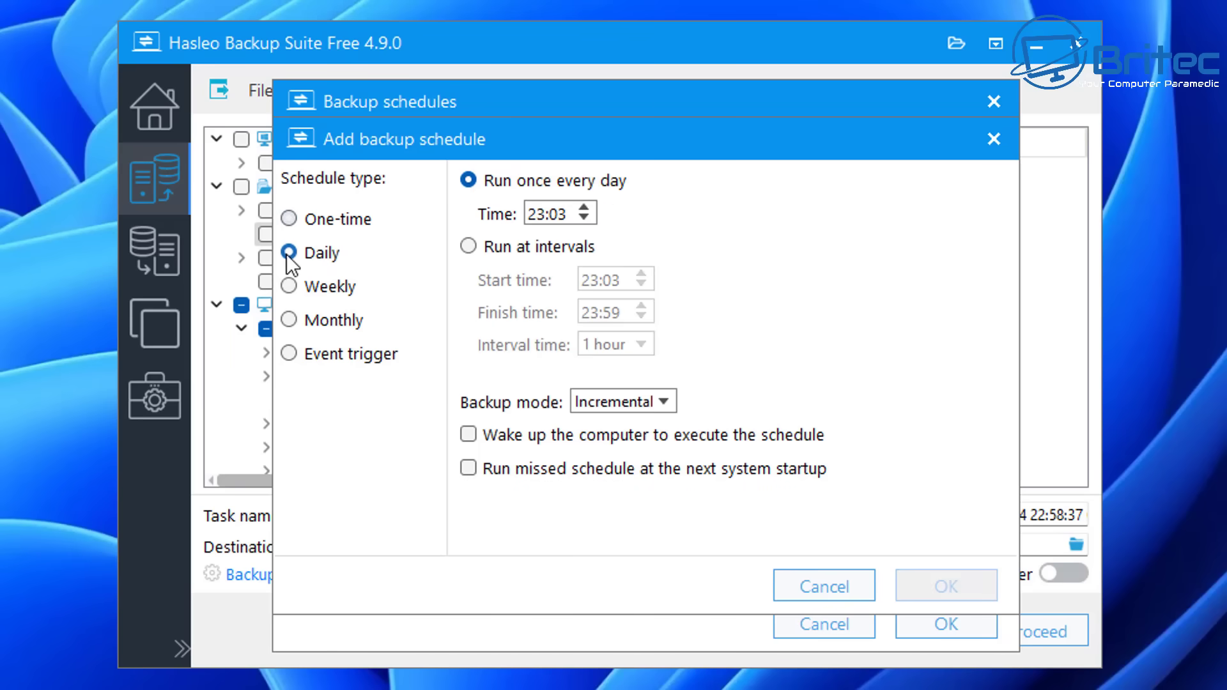
click(290, 287)
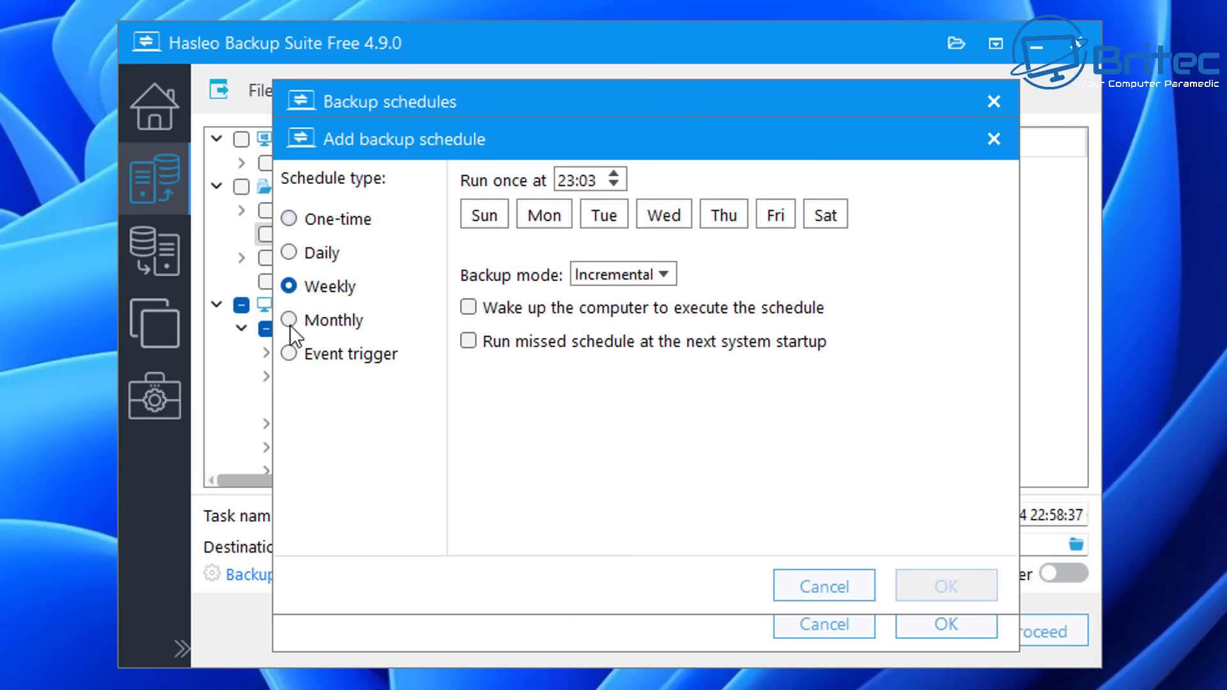
click(290, 322)
click(288, 355)
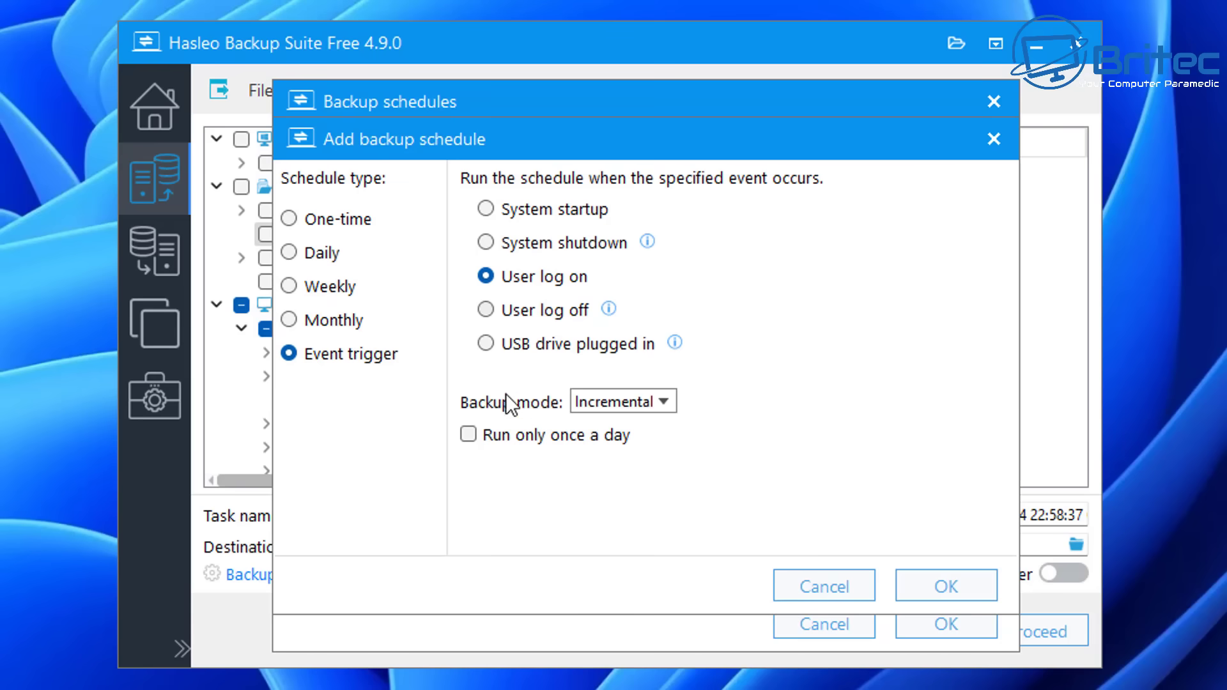
click(648, 394)
click(646, 394)
click(291, 220)
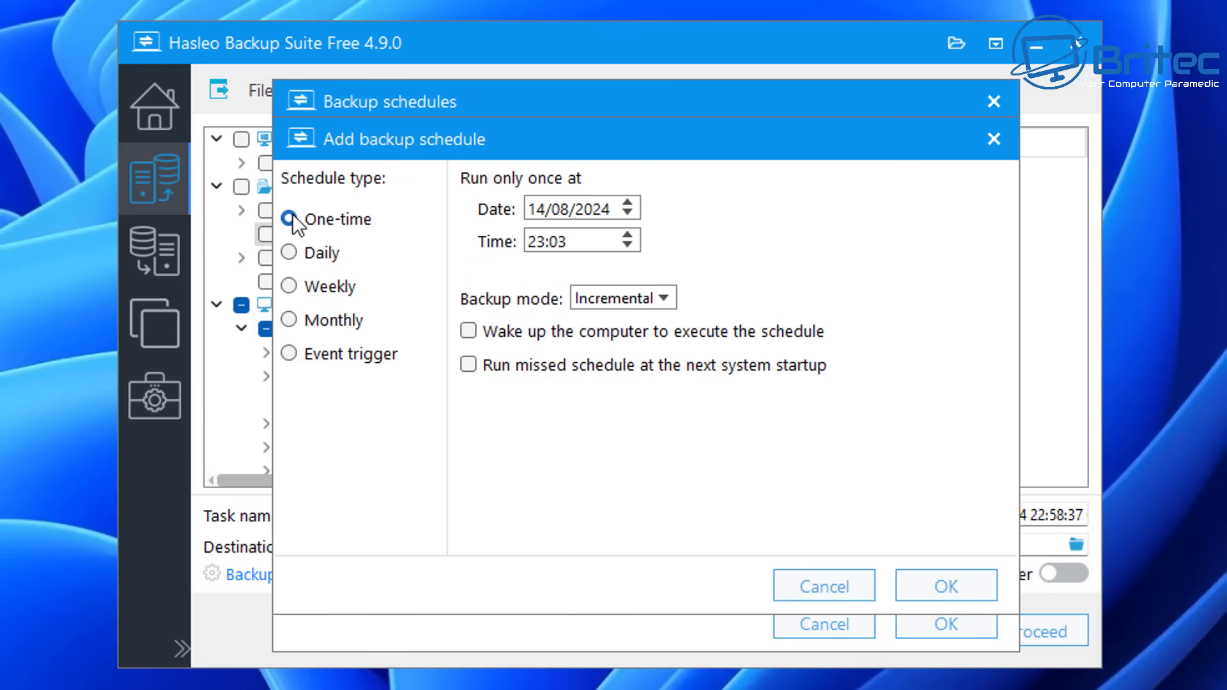
click(295, 254)
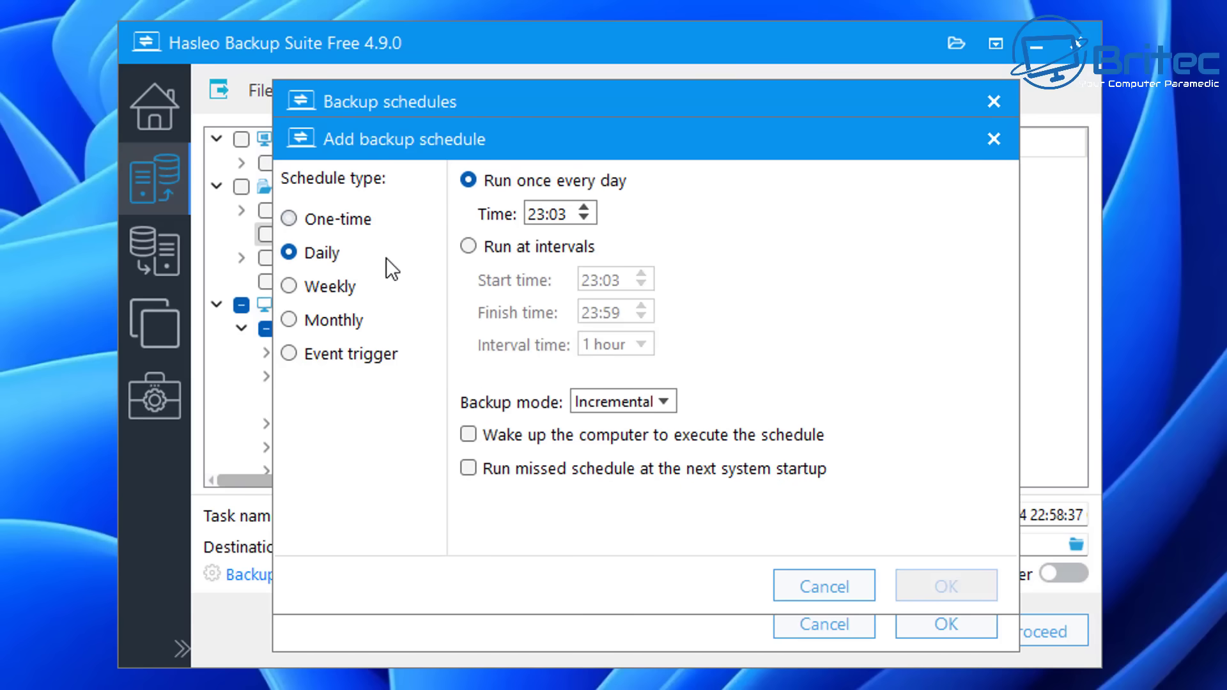
click(468, 247)
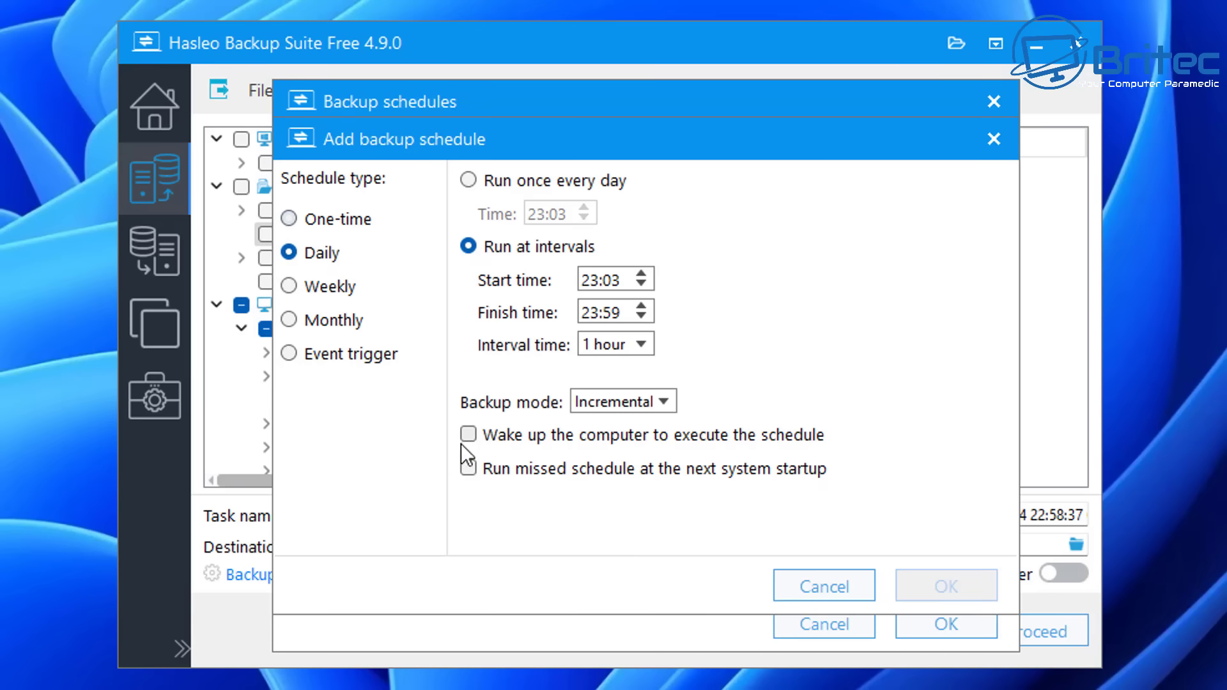
click(290, 218)
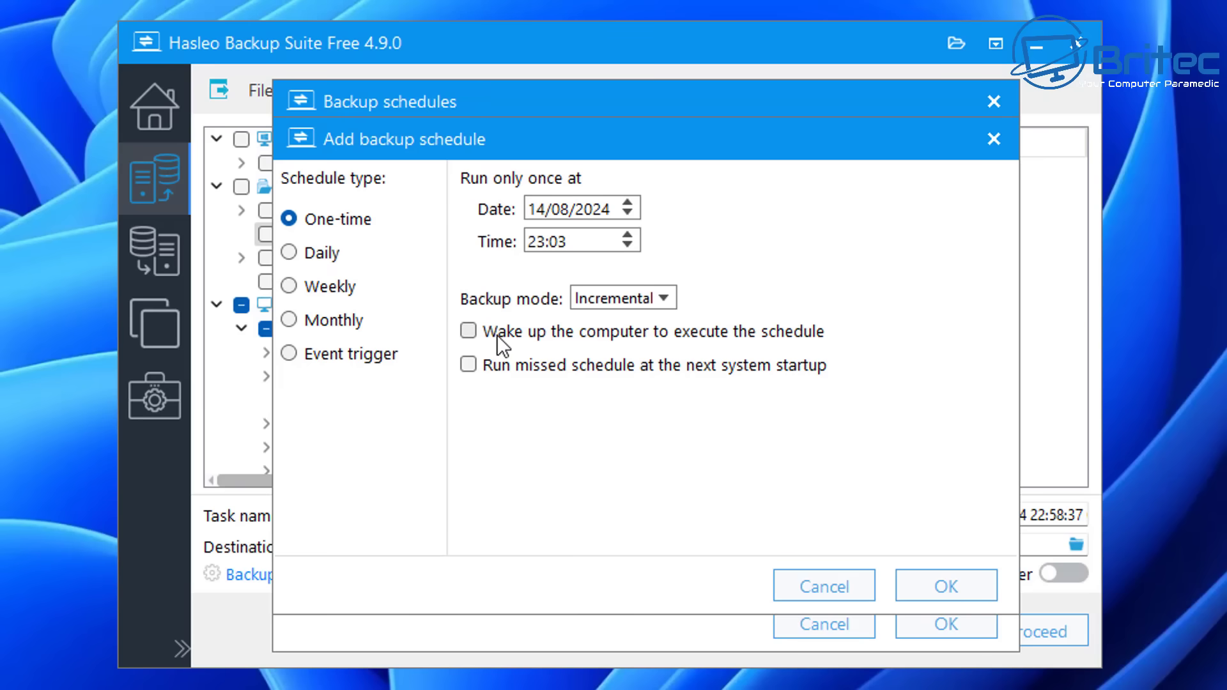
click(939, 589)
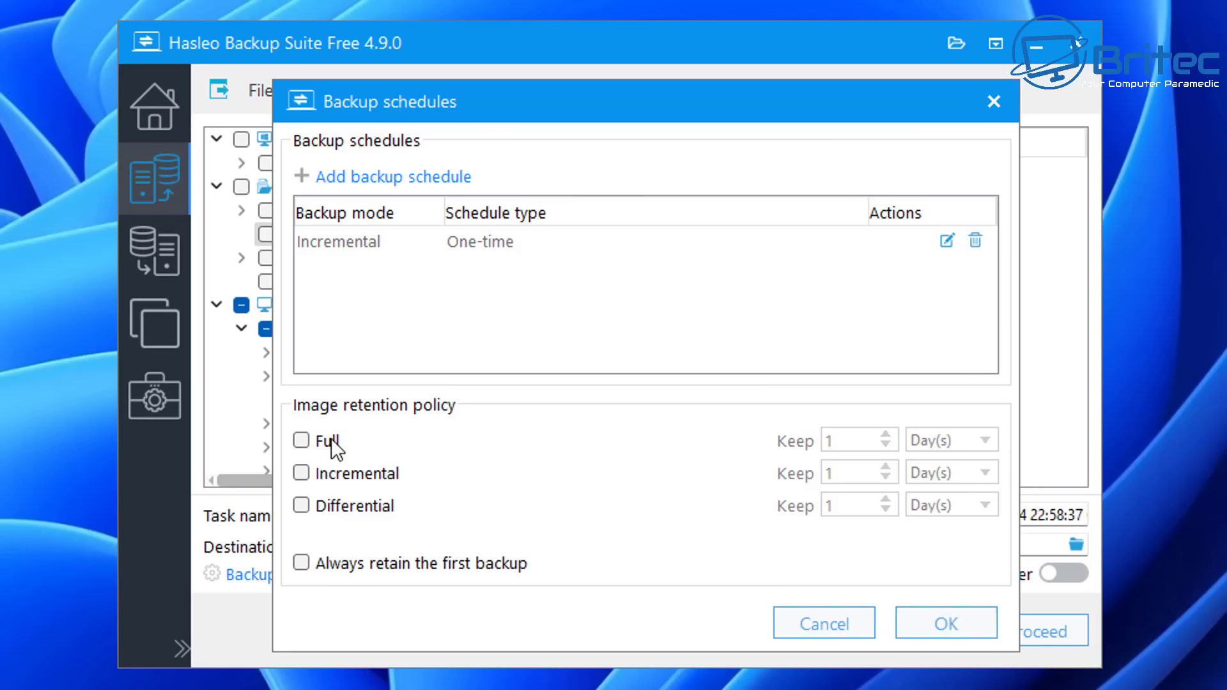
click(806, 625)
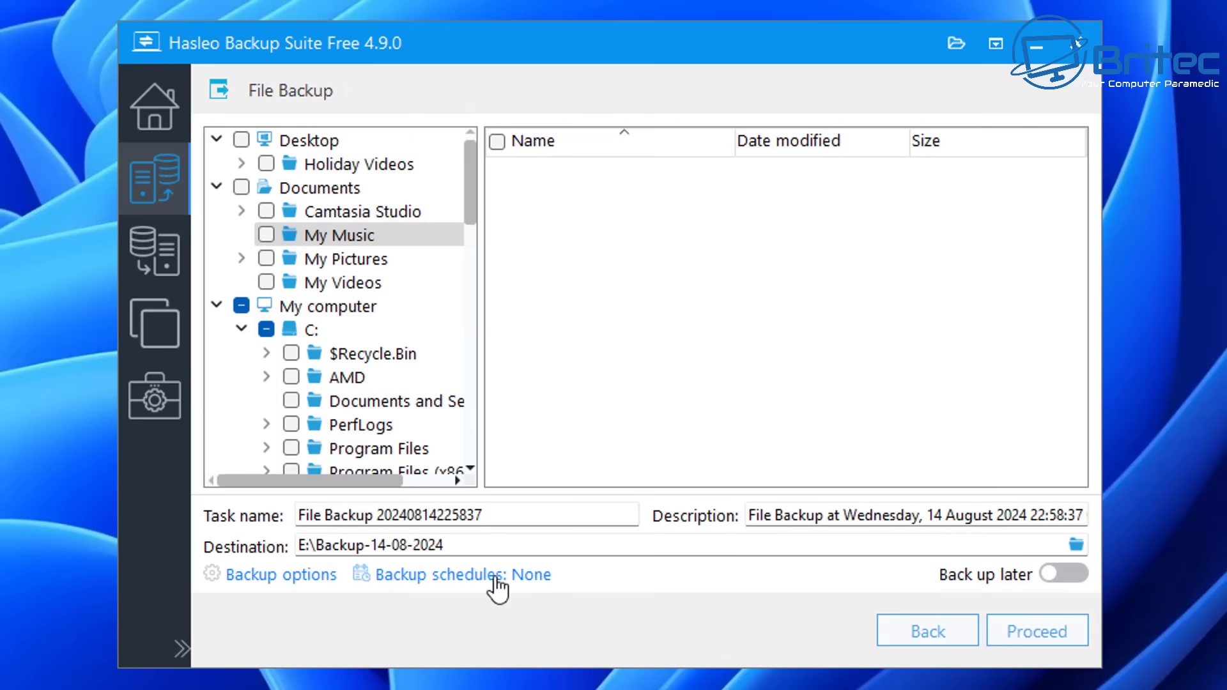
Run the file backup to E:\Backup-14-08-2024.
click(1033, 638)
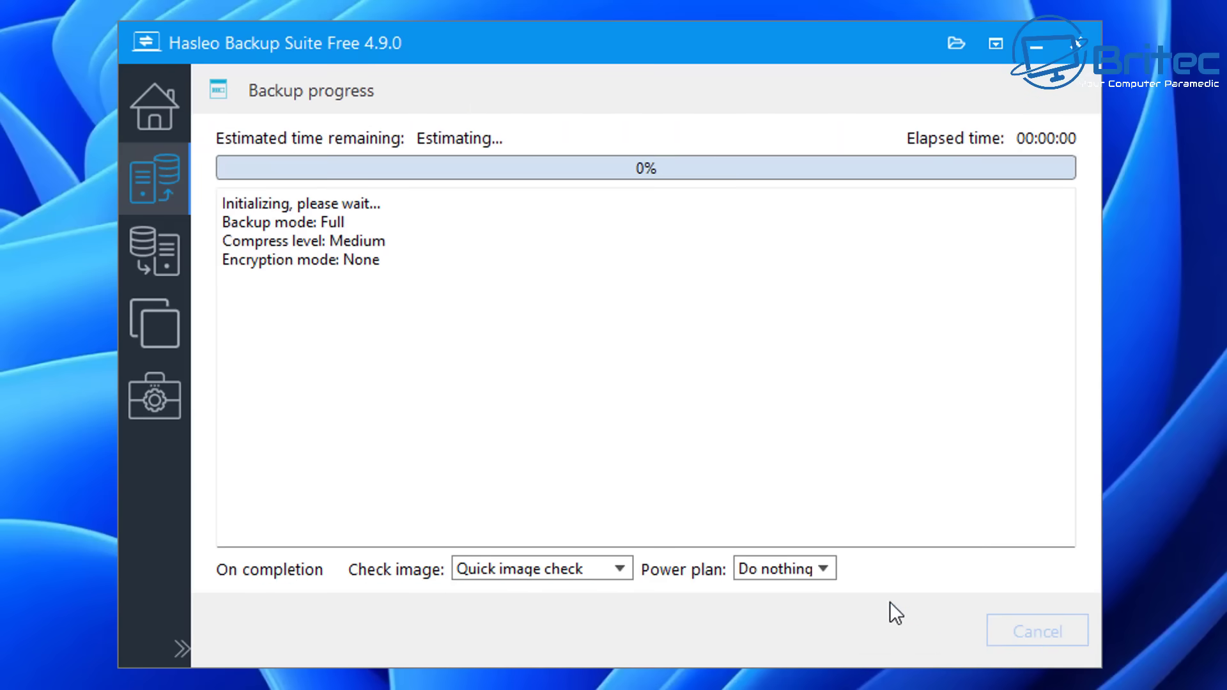
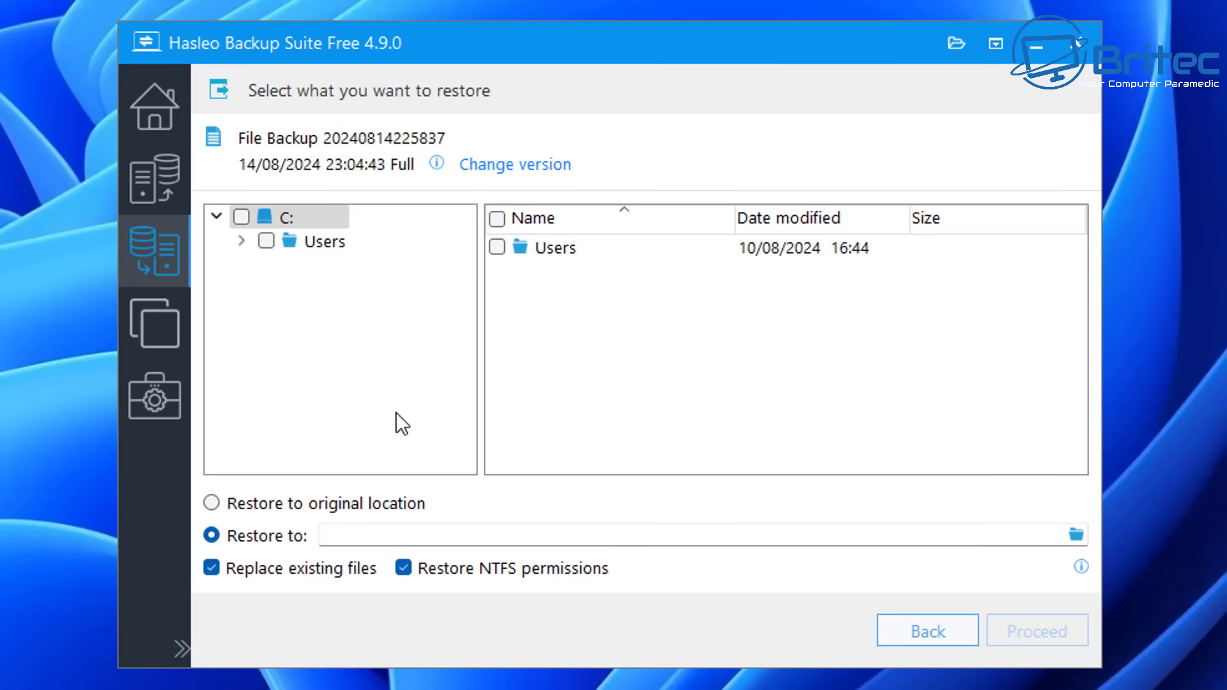
Create a folder named Restore backup on the Storage (D:) drive and set it as the restore destination.
click(1076, 537)
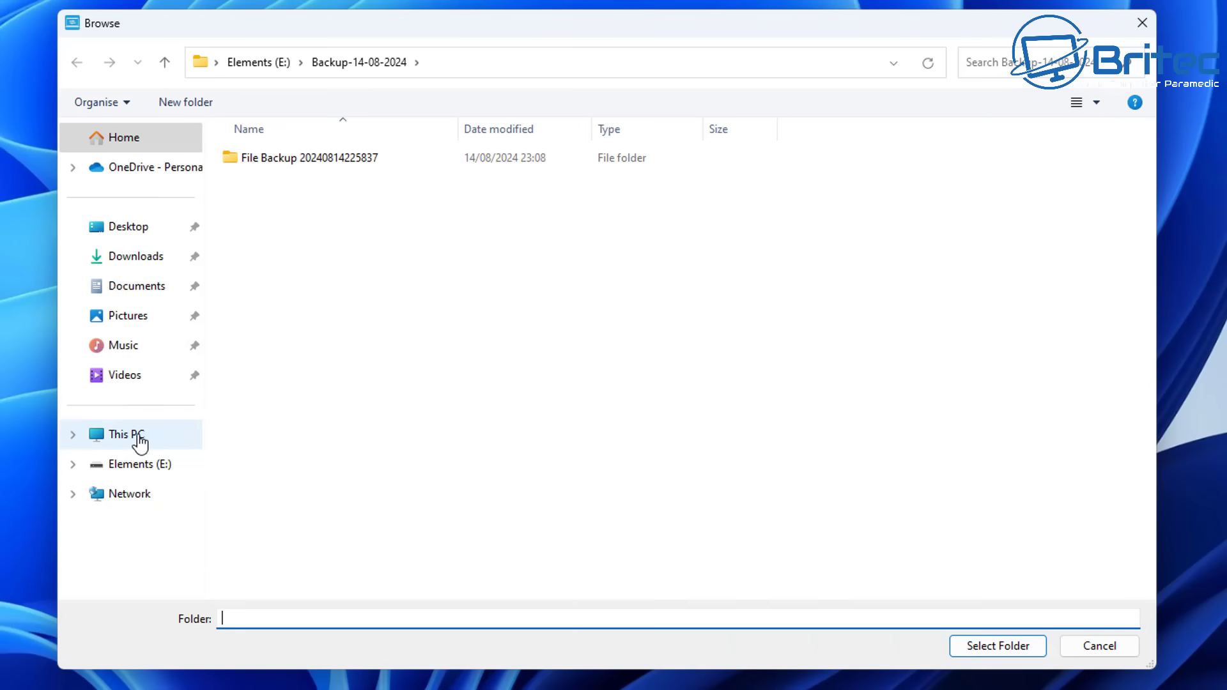
click(101, 437)
click(539, 175)
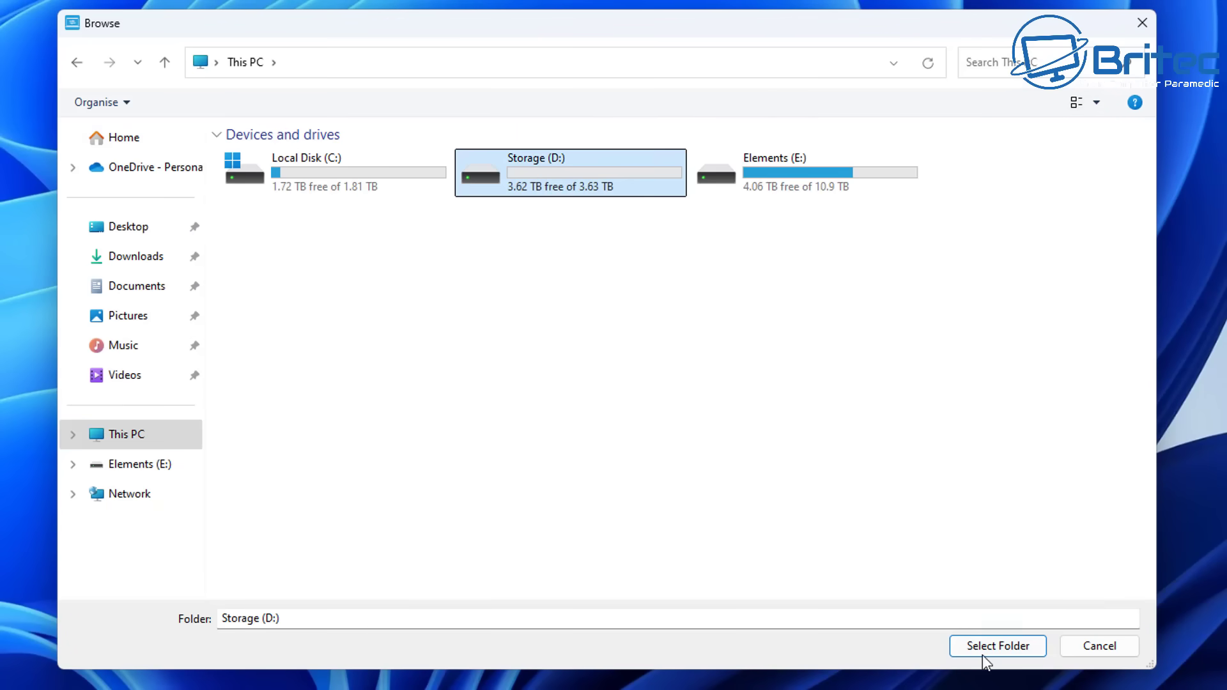
double_click(536, 171)
right_click(289, 168)
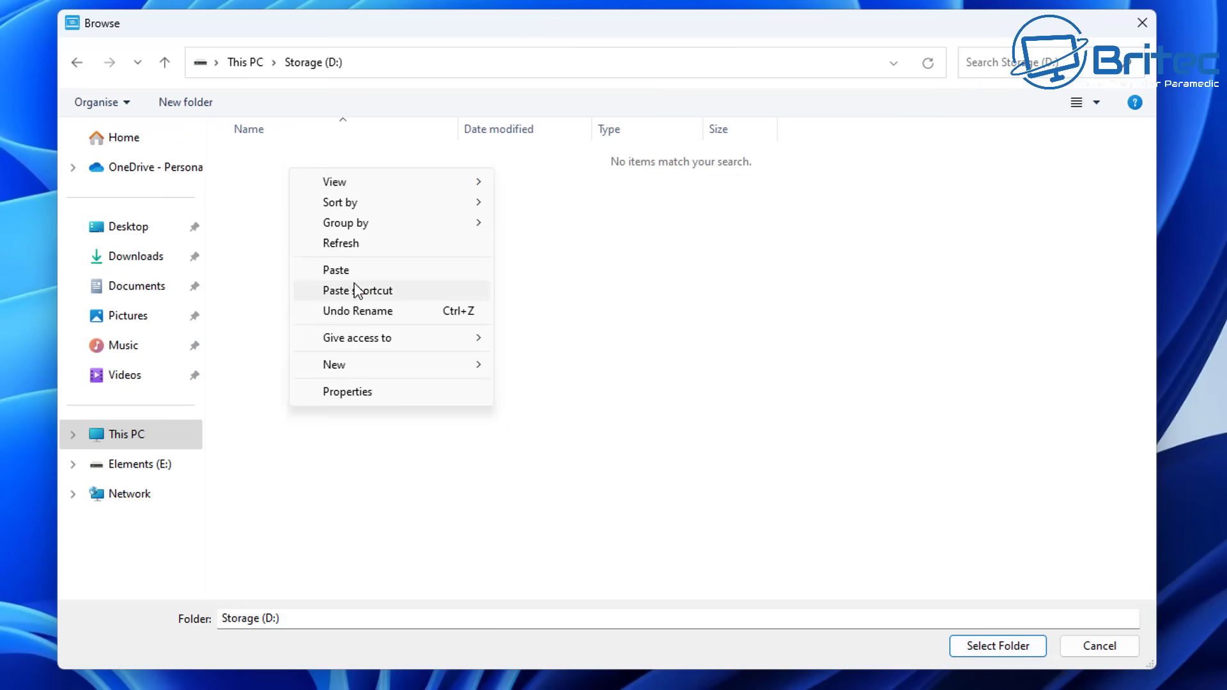
mouse_move(364, 369)
click(533, 361)
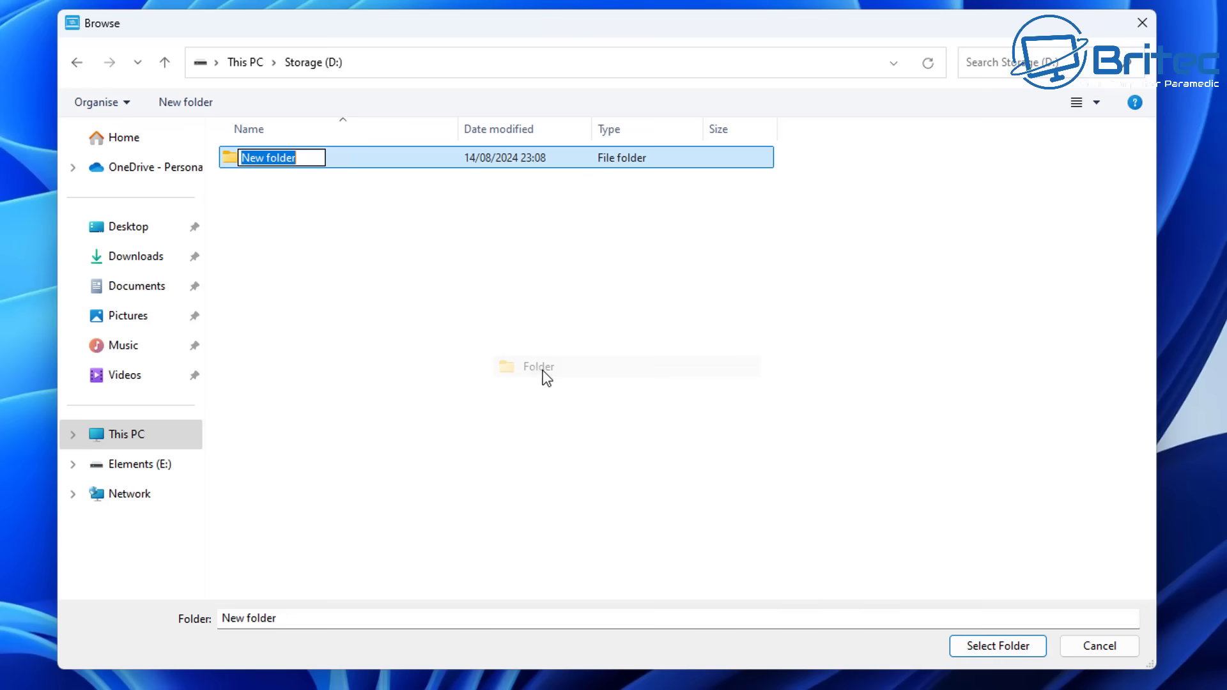
text(Res)
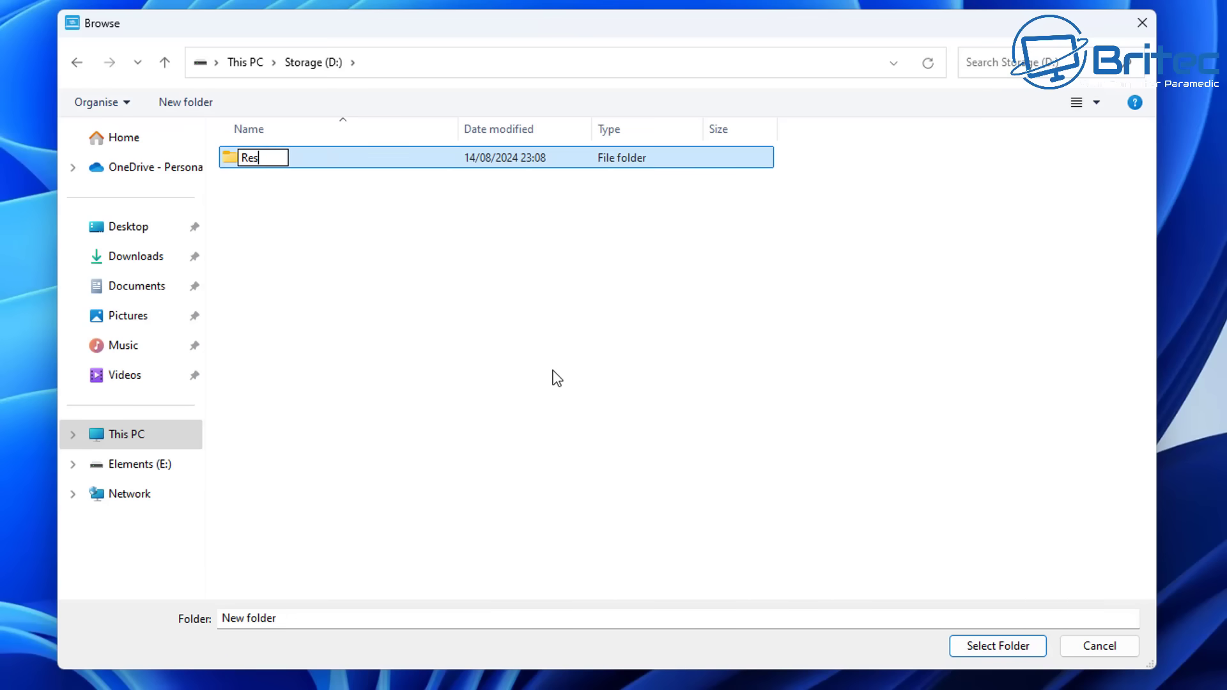
text(tore backup)
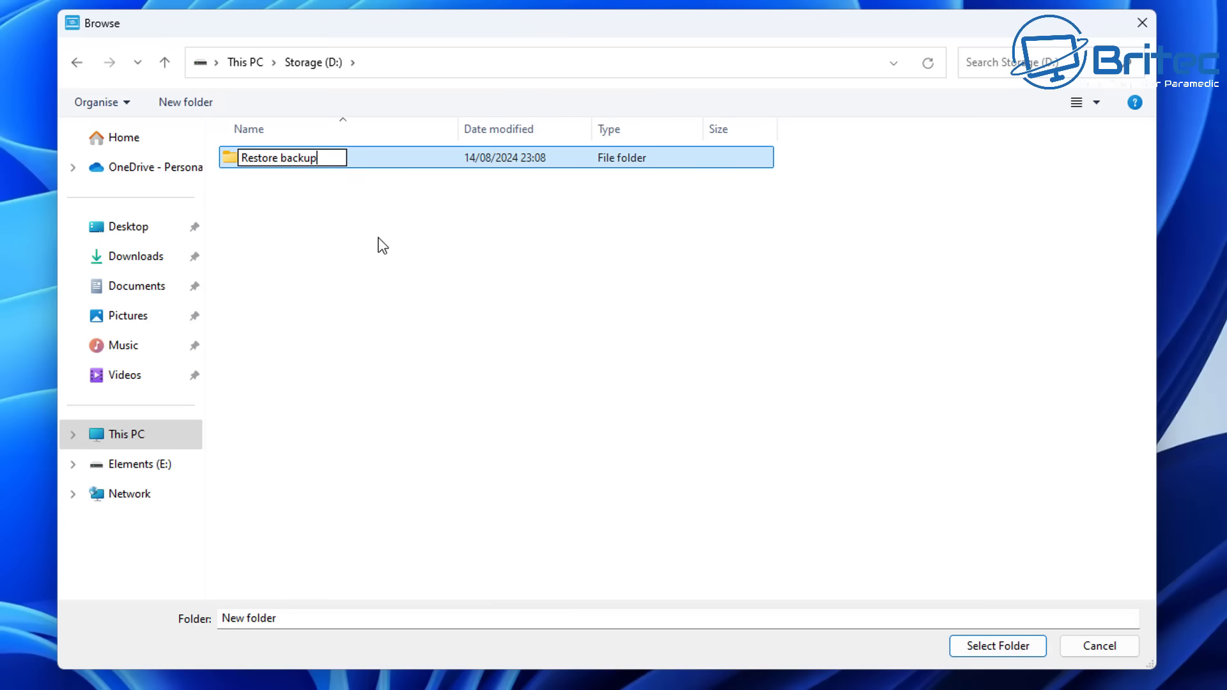
click(322, 246)
click(277, 161)
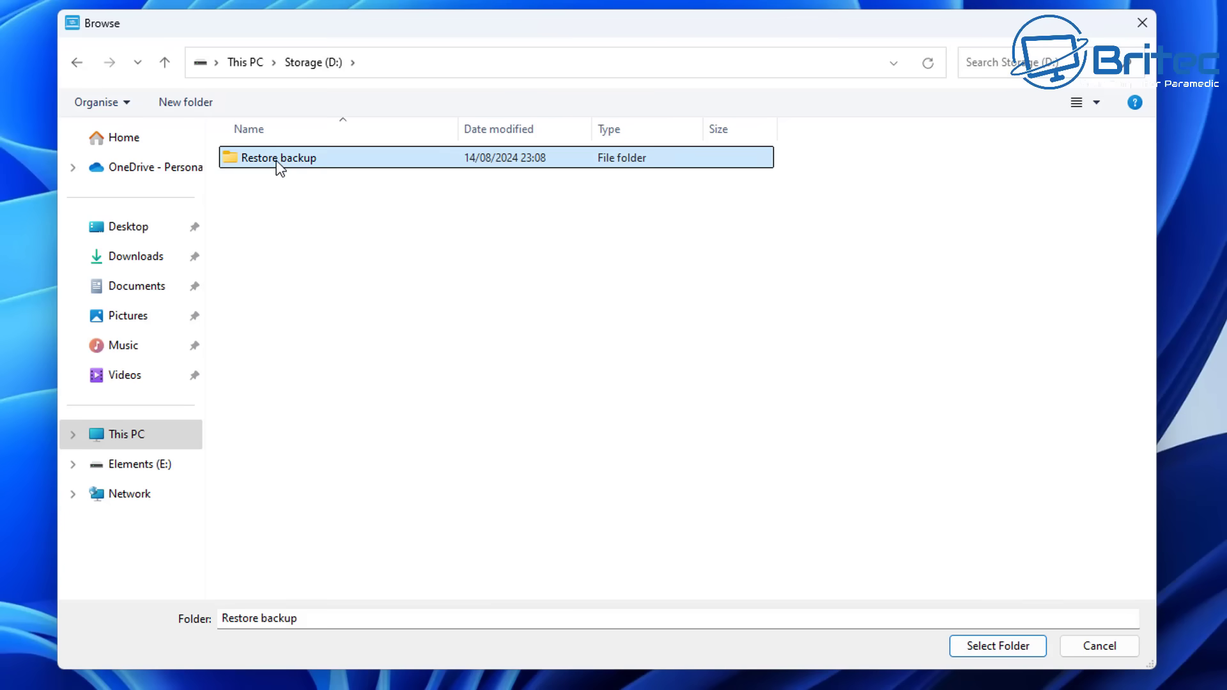
click(995, 647)
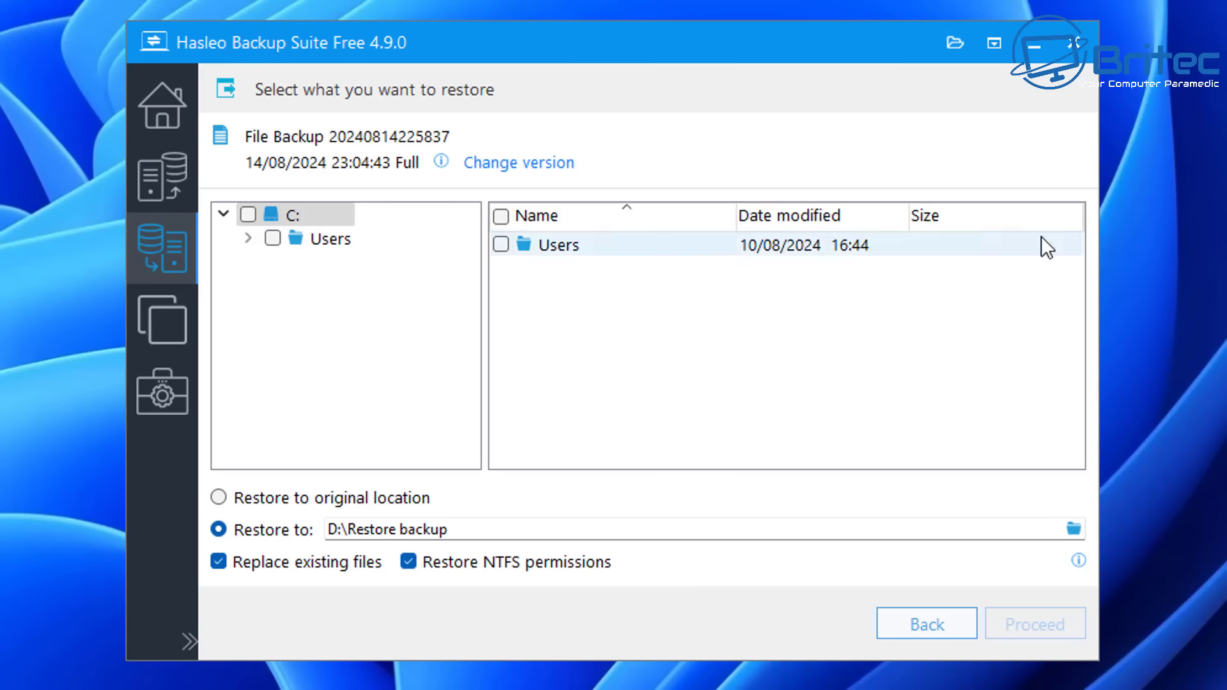
Select the whole C: tree of the file backup, restore it to D:\Restore backup, and finish the task.
click(223, 214)
click(248, 215)
click(223, 213)
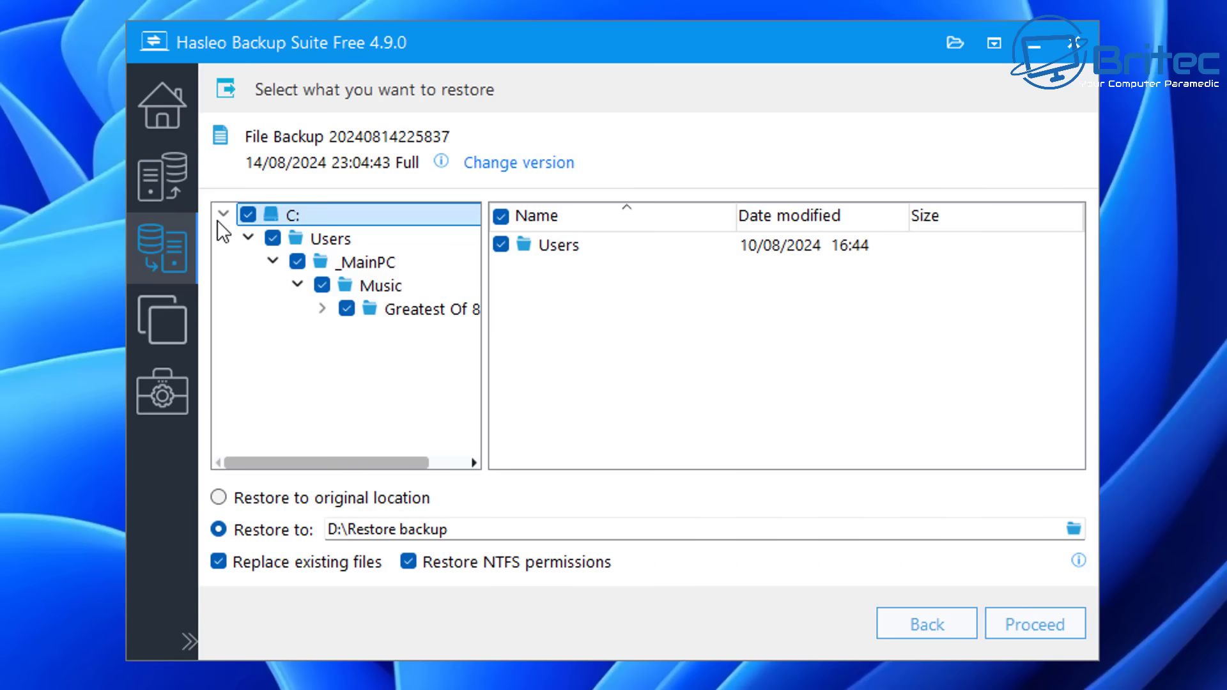
click(223, 213)
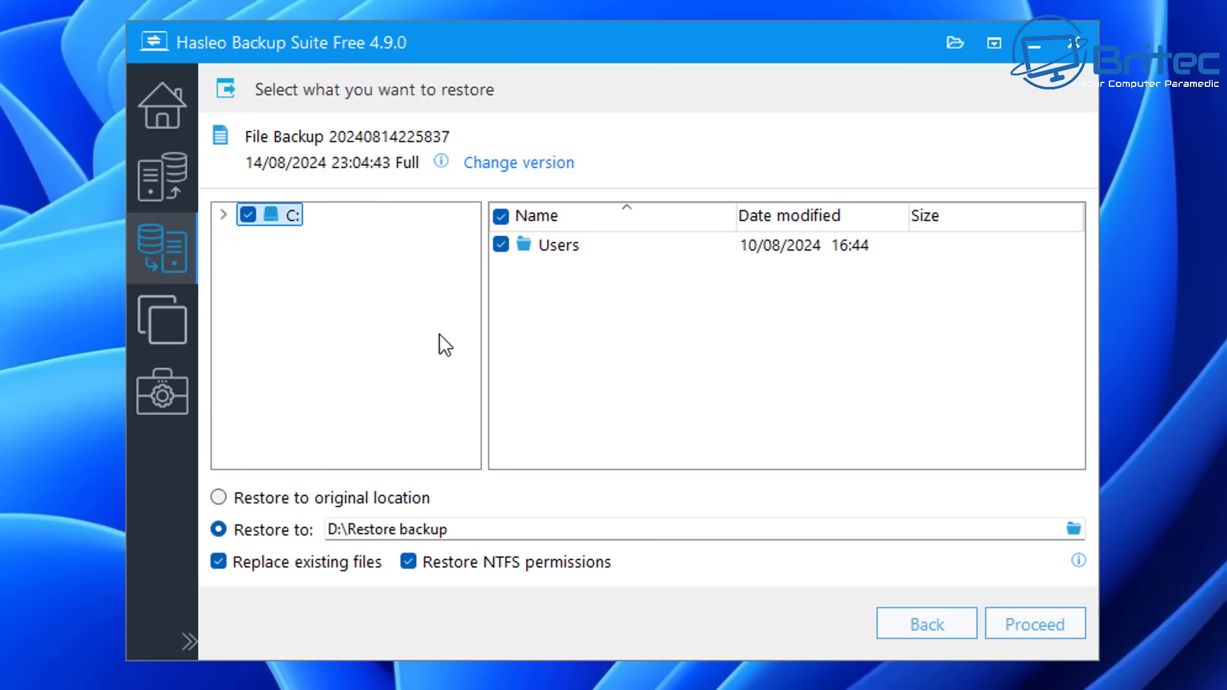
click(1036, 627)
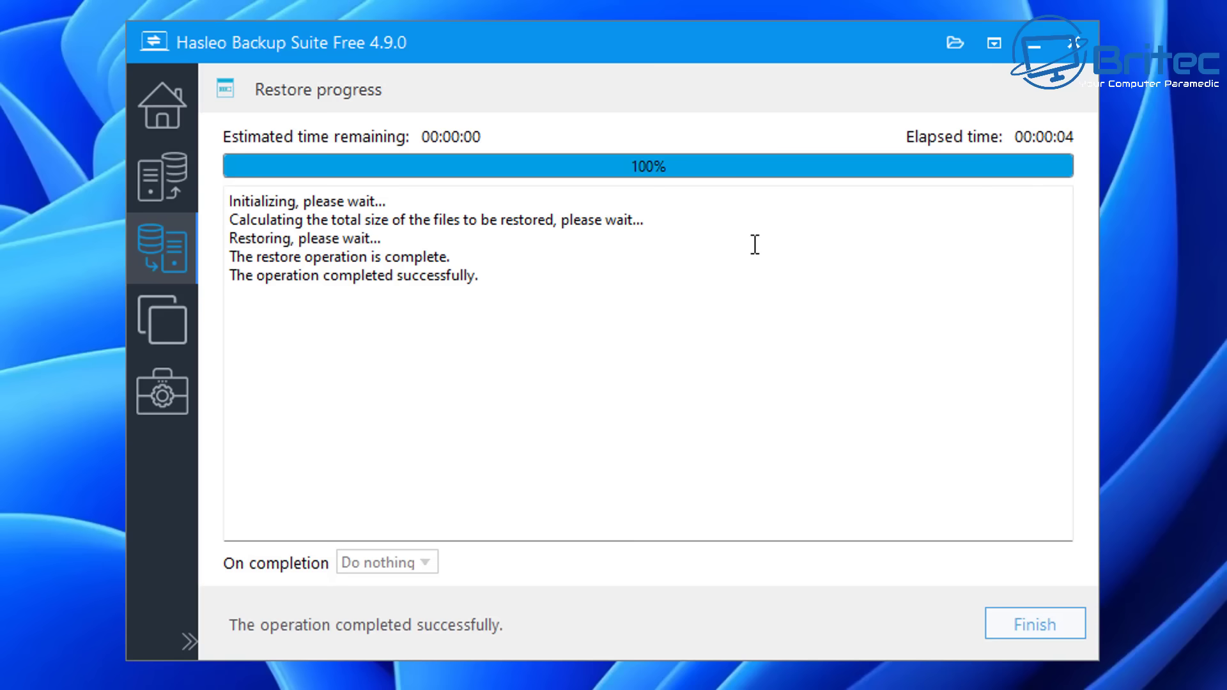
click(1014, 630)
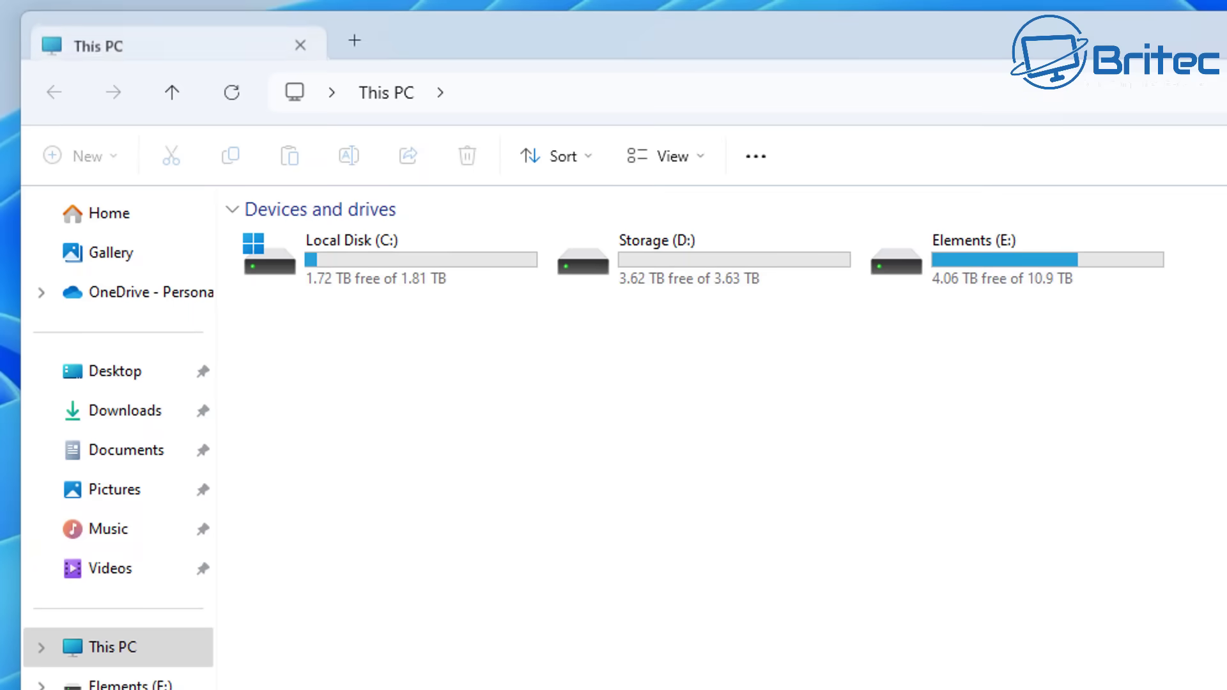
Browse the Restore backup folder on Storage (D:) through C+ and Users down to the restored Music folder to check its contents.
double_click(669, 267)
double_click(340, 244)
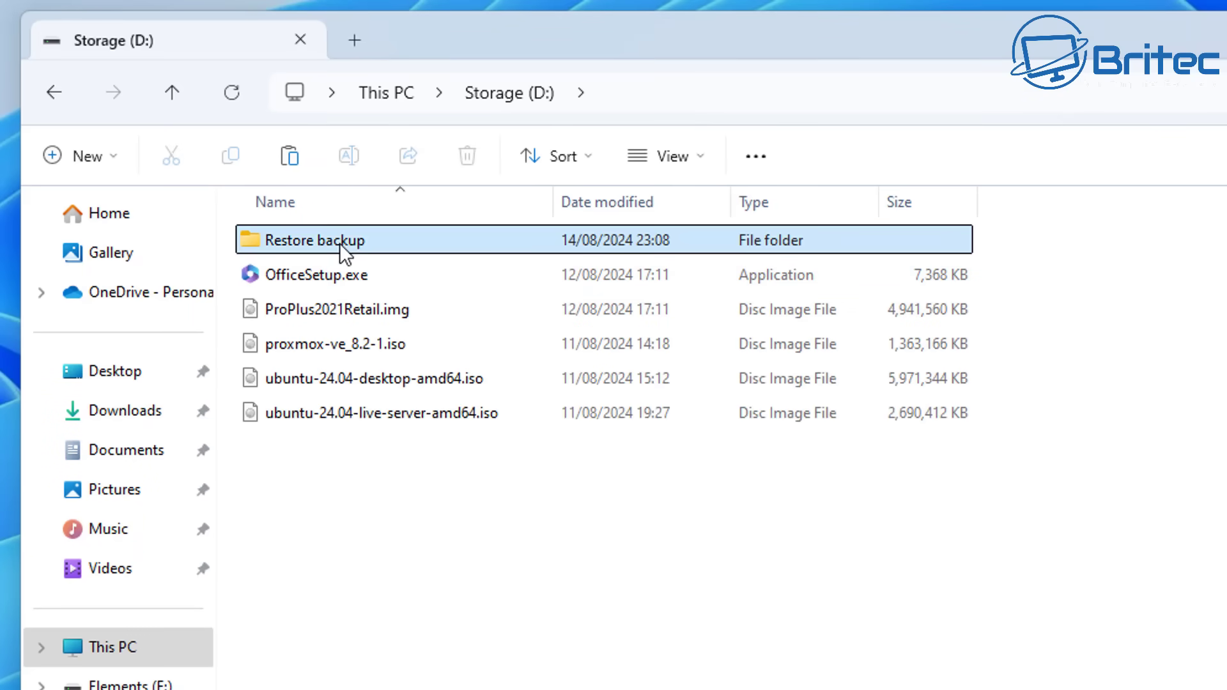
double_click(301, 242)
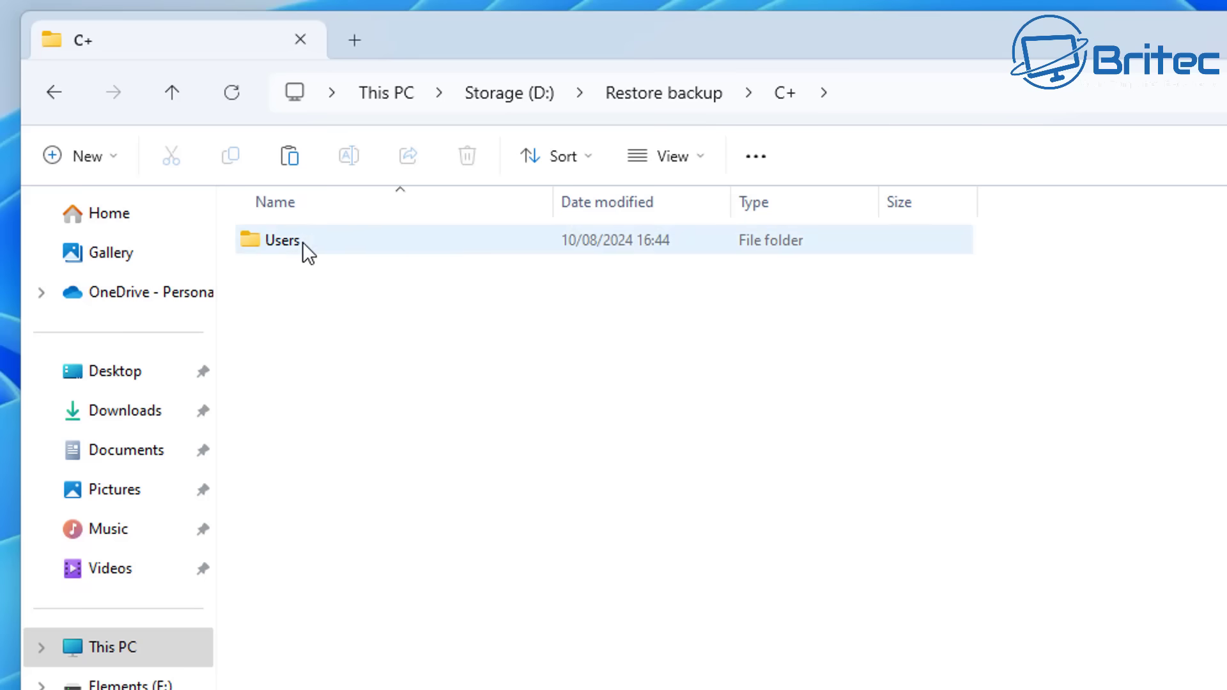
double_click(301, 241)
double_click(301, 242)
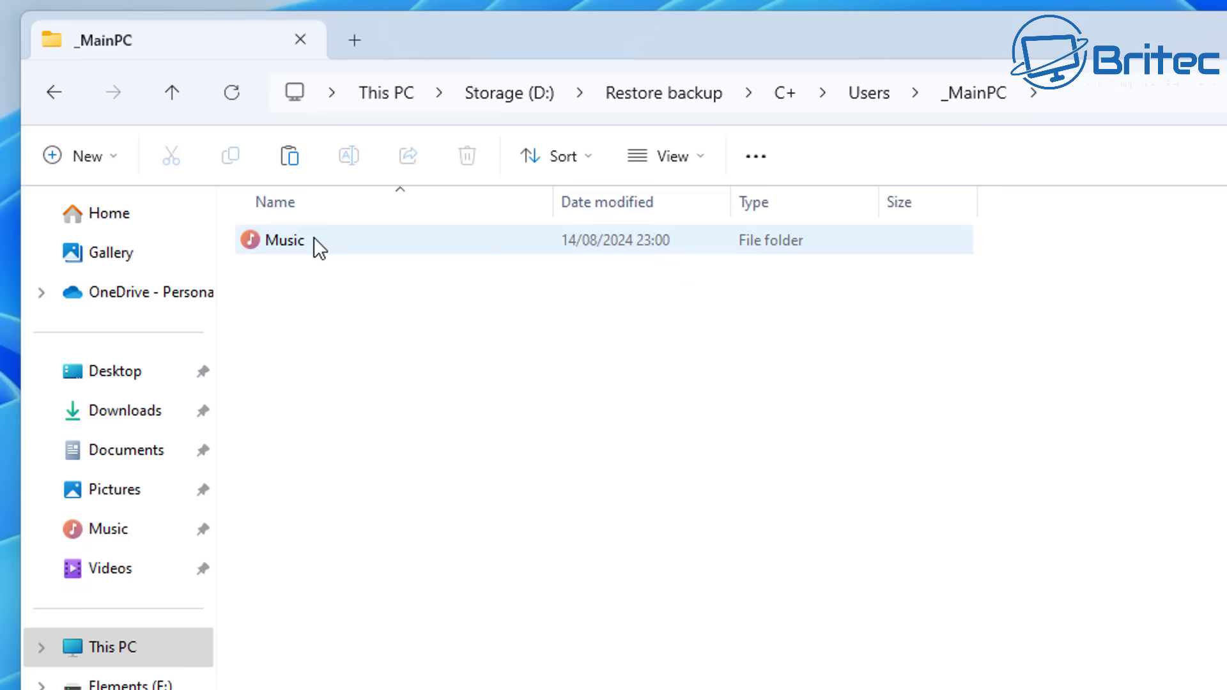
mouse_move(315, 240)
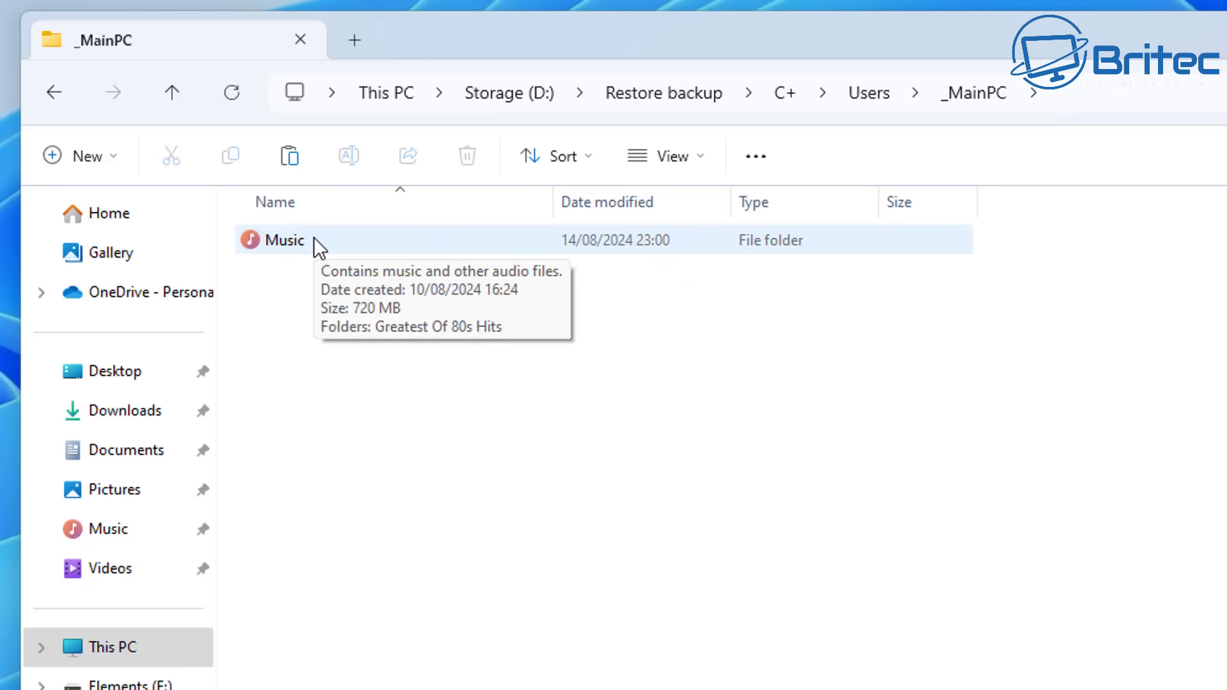
double_click(314, 238)
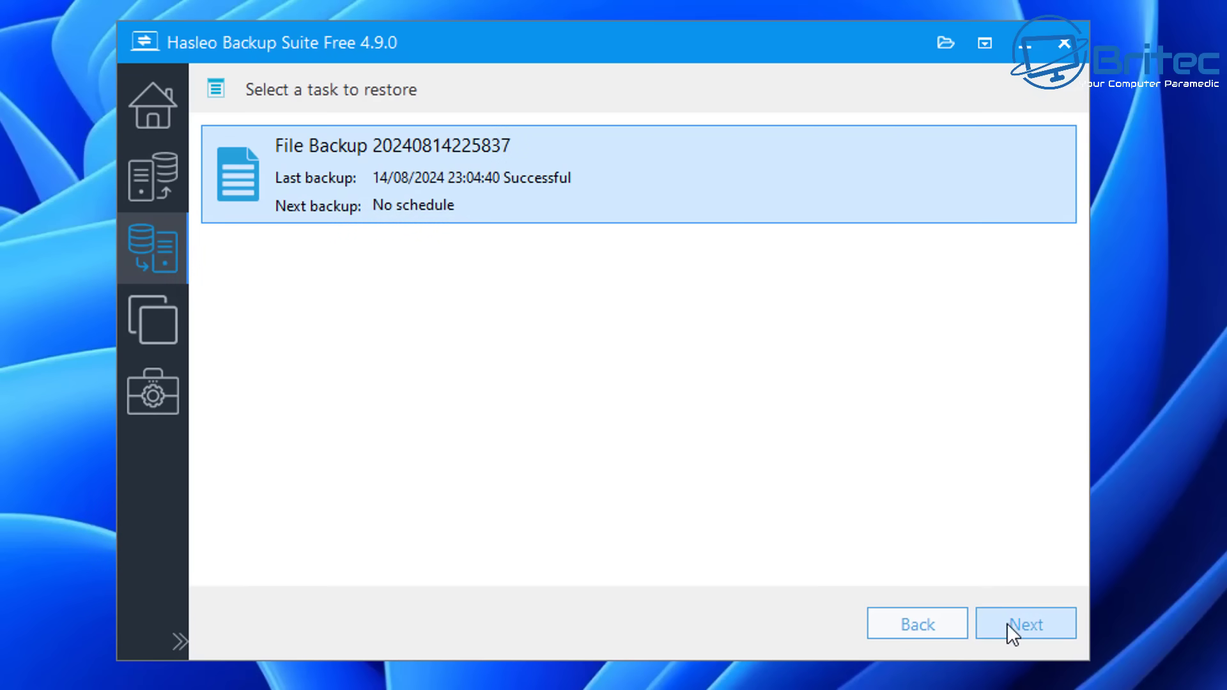
In Hasleo Backup Suite, look through the file backup's restore selection, the Clone options and the Common Tools.
click(1016, 623)
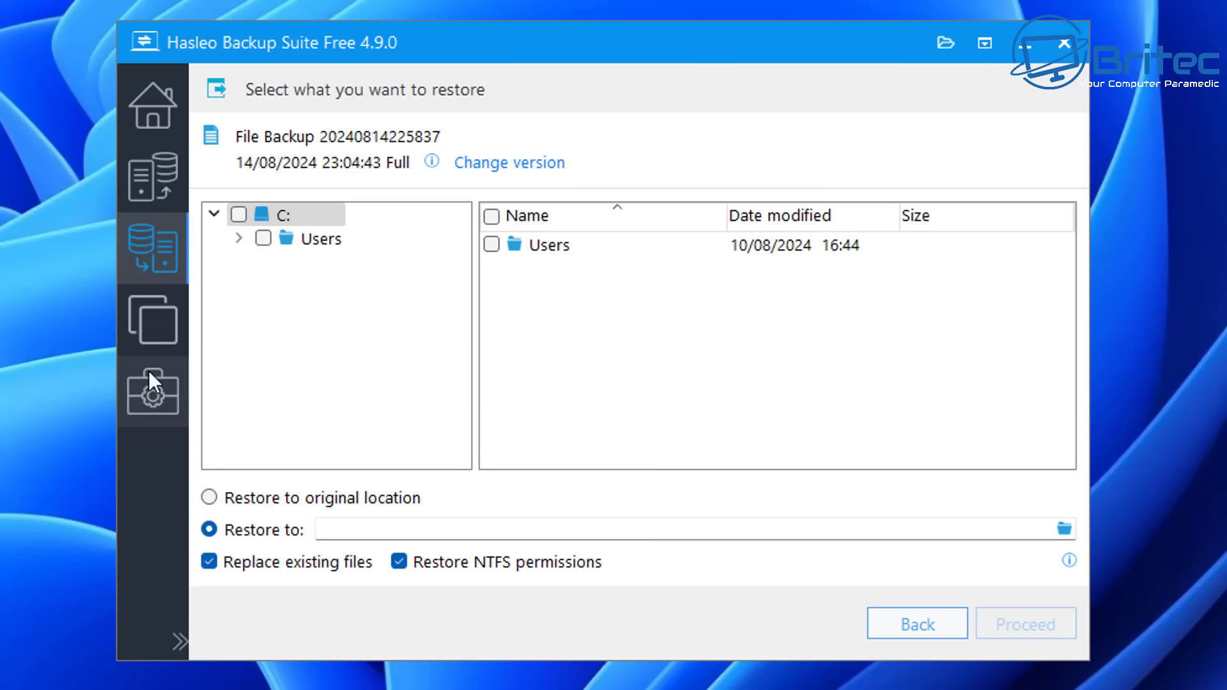
click(153, 335)
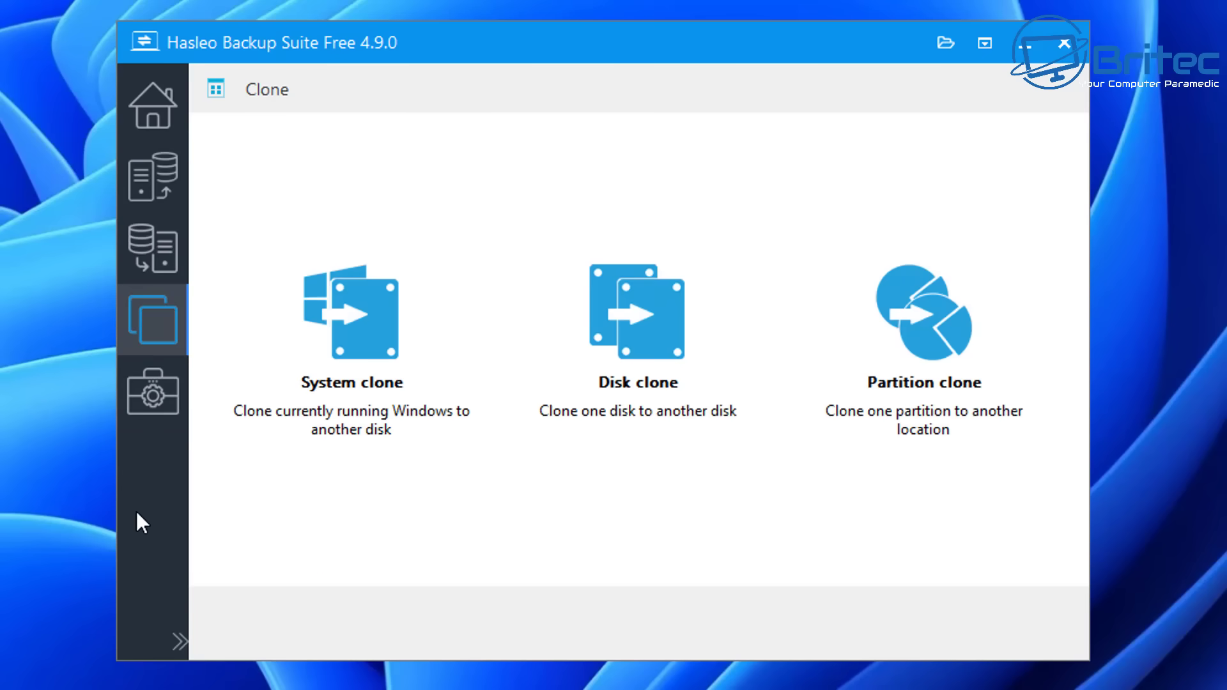
click(152, 402)
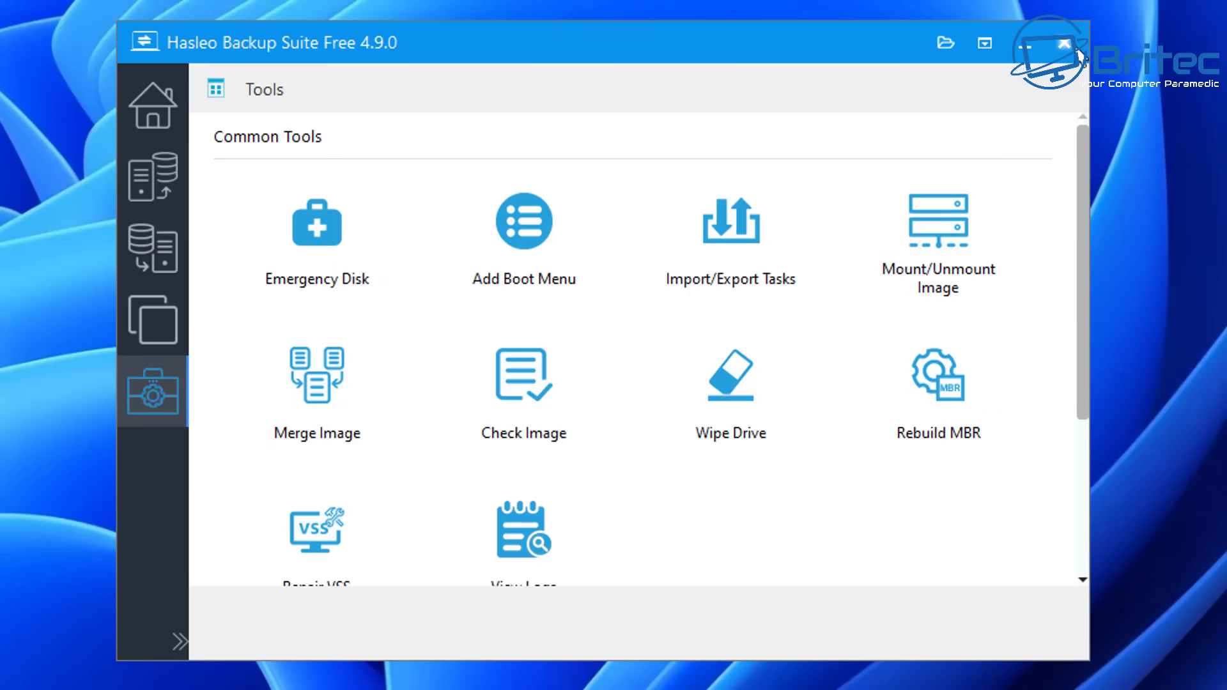
Examine the Emergency Disk creation options without creating a disk, and close the backup program.
click(320, 235)
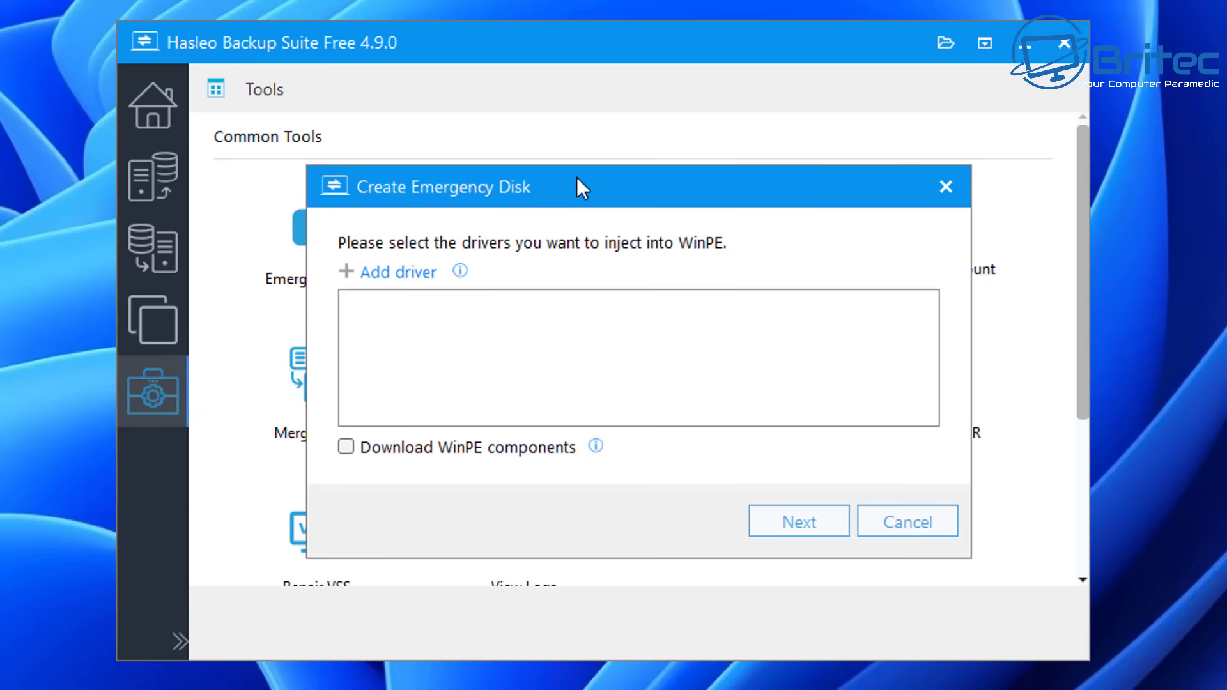
drag(576, 178, 553, 176)
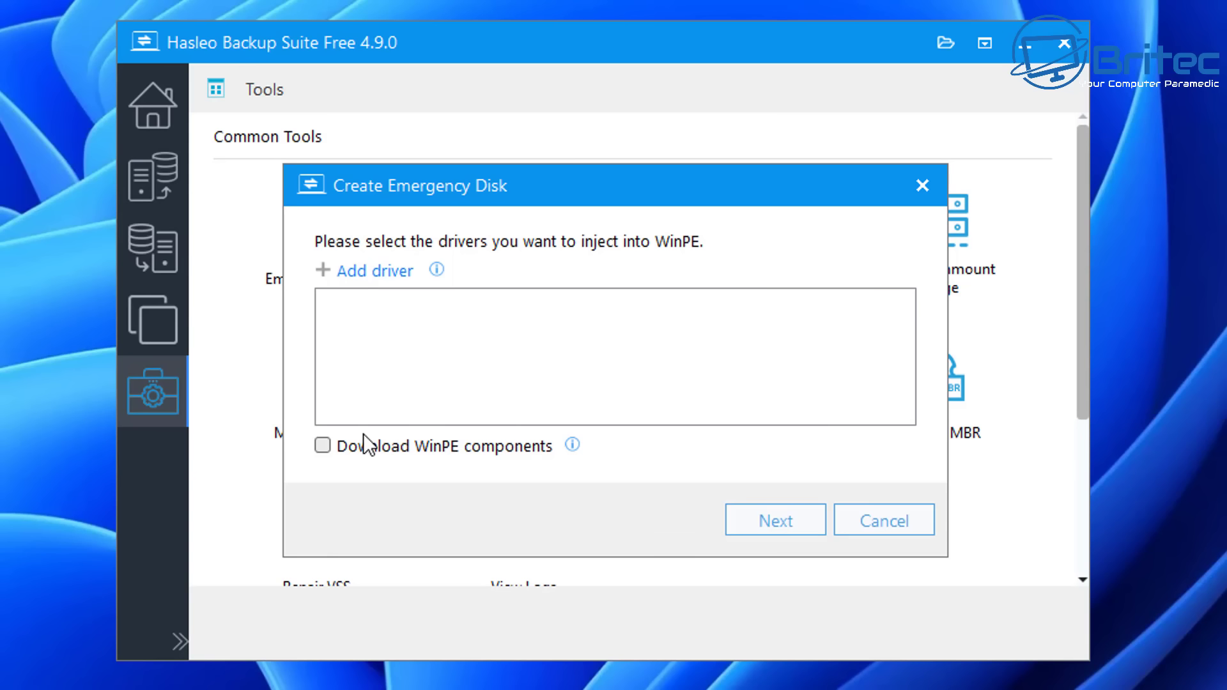
click(907, 516)
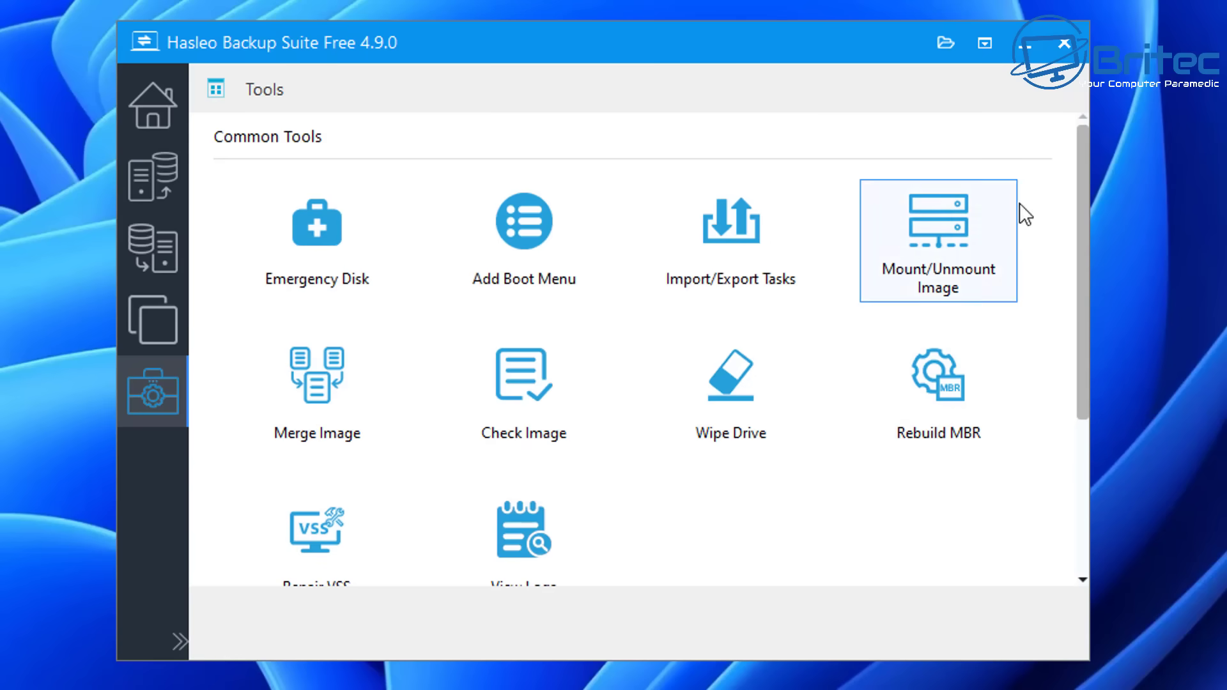
click(1064, 43)
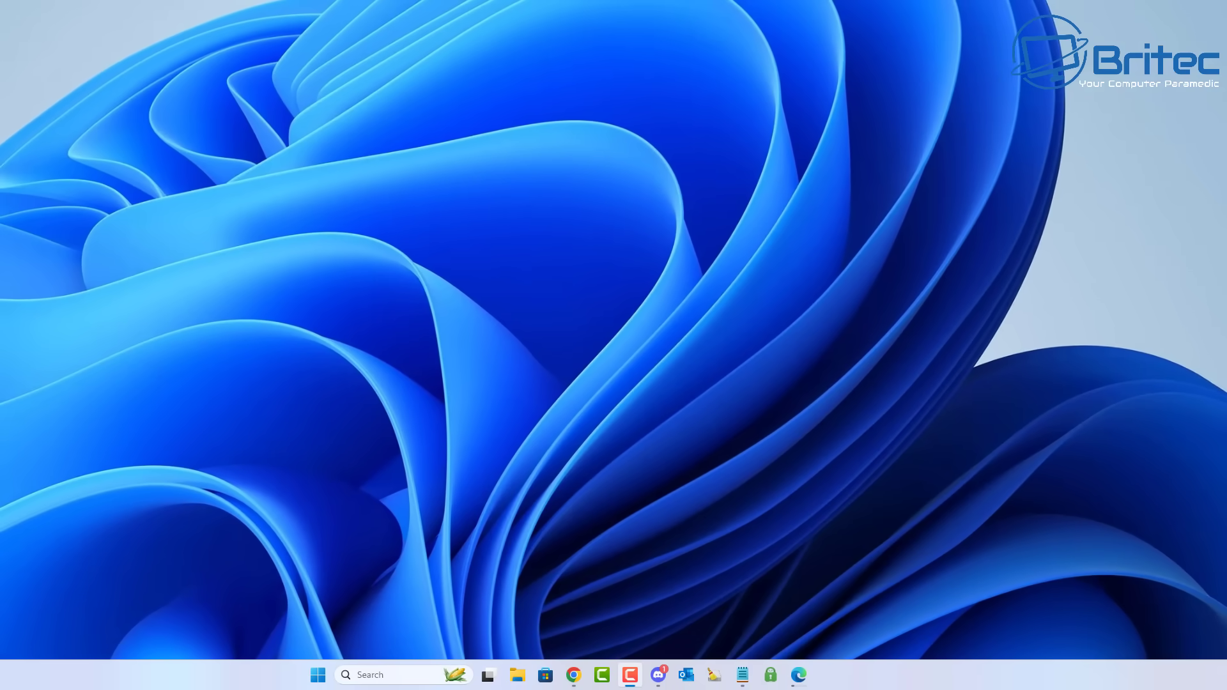